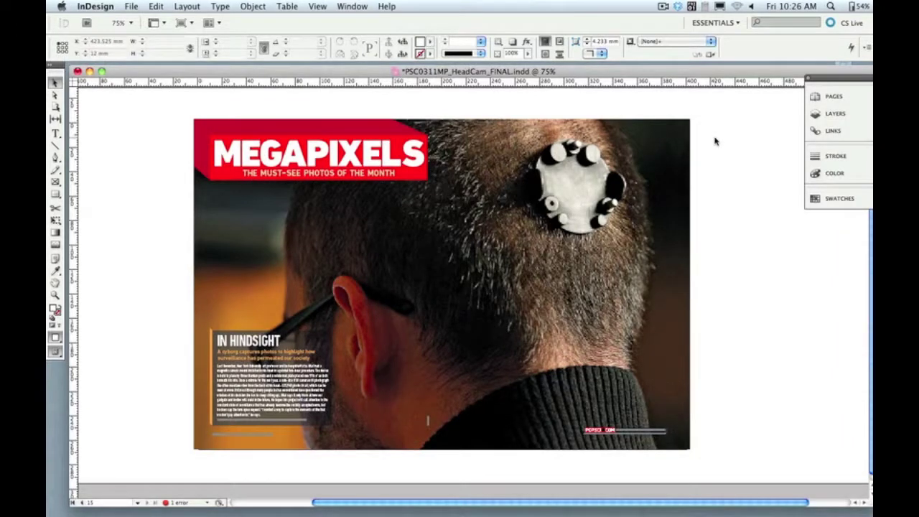
Step: Open the slide template with the iPad guides and layers as a new document
key("super+o")
double_click(505, 152)
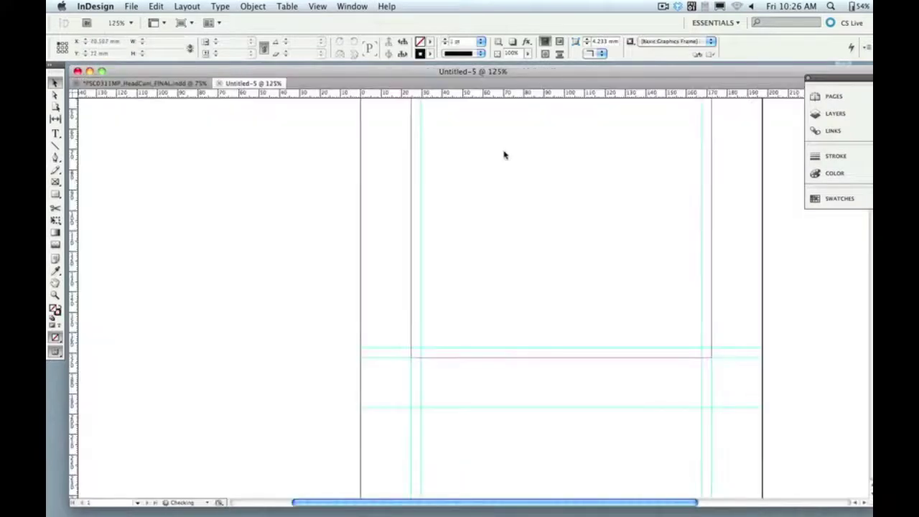
scroll(504, 155, "up", 2)
scroll(504, 155, "left", 3)
scroll(505, 154, "right", 9)
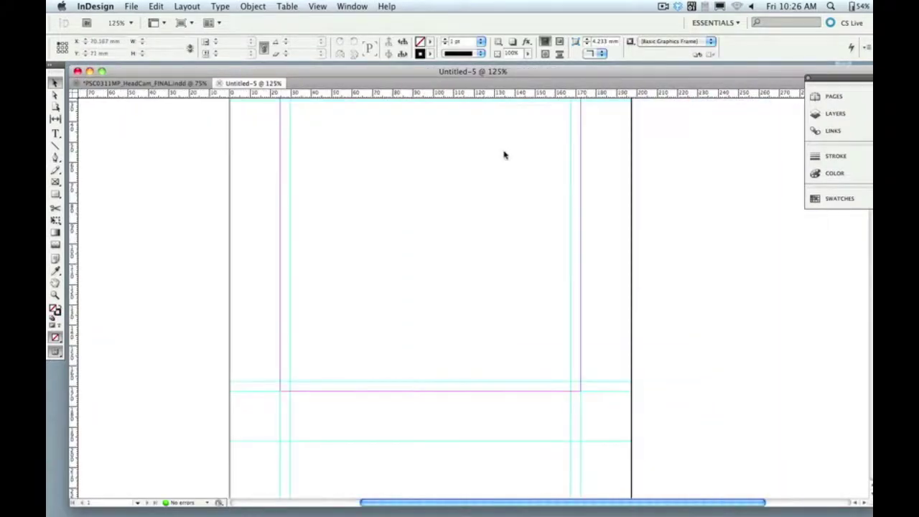
key("super+minus")
key("super+minus")
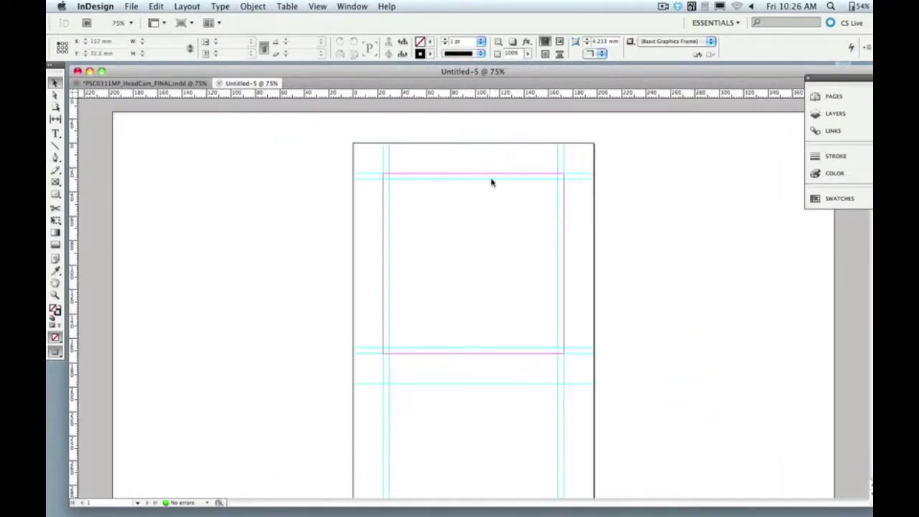
Step: Preview the iPad bezel, iPad Portrait and iPad Landscape layers one at a time, leaving all three hidden
left_click(826, 113)
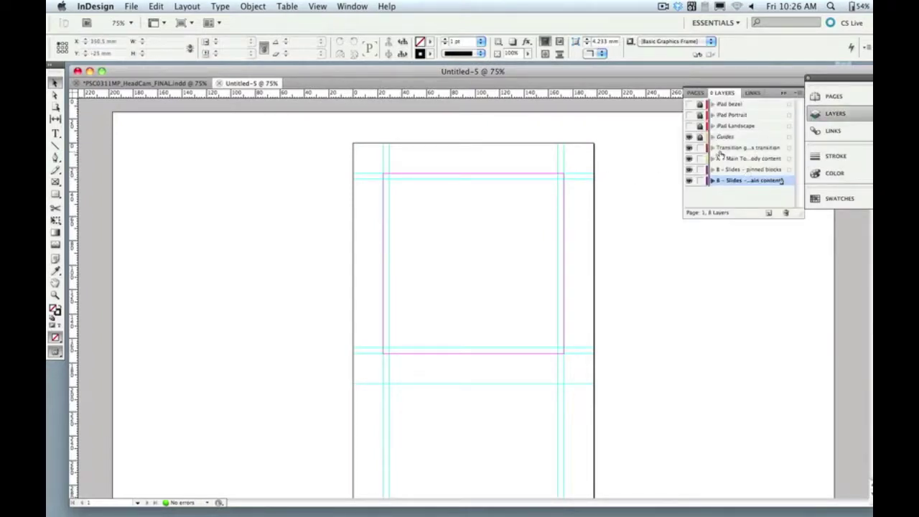
left_click(689, 104)
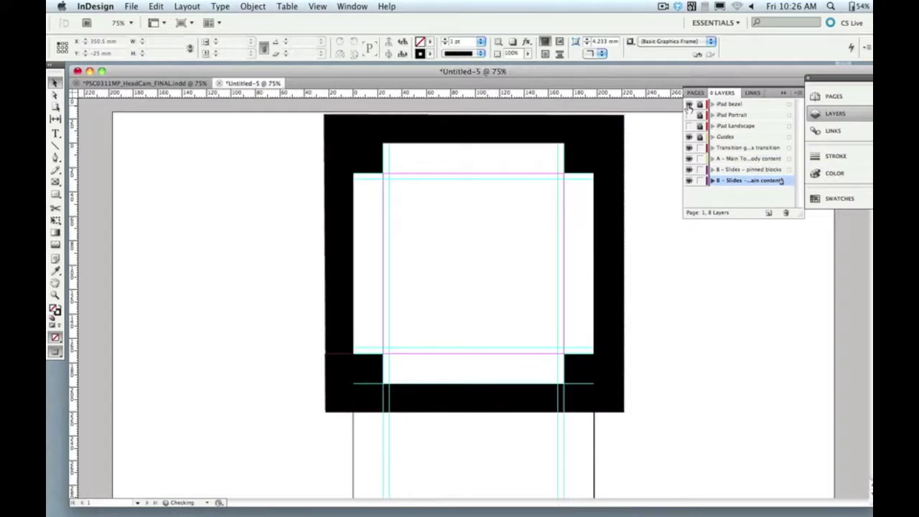
left_click(689, 104)
left_click(689, 115)
left_click(690, 116)
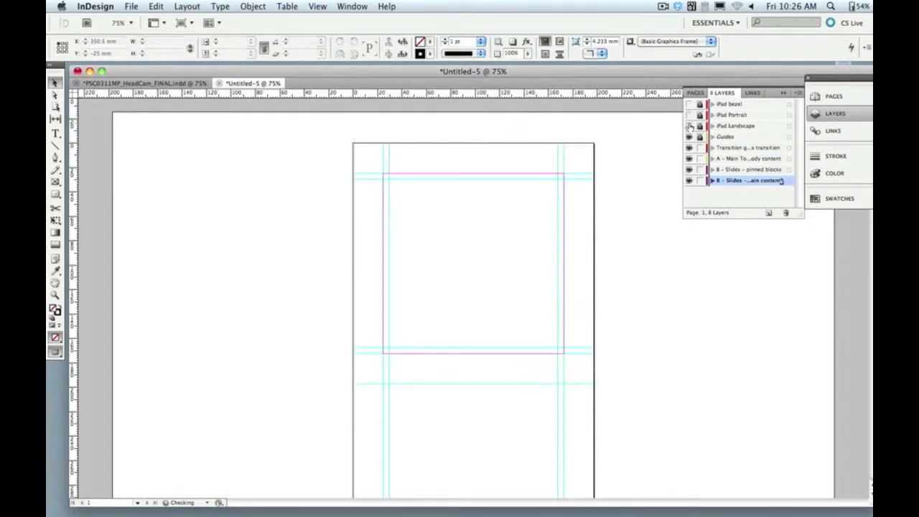
left_click(689, 126)
left_click(689, 126)
Step: Copy the head photo from PSC0311MP_HeadCam_FINAL.indd into the B - Slides - main content layer of the template document
left_click(195, 84)
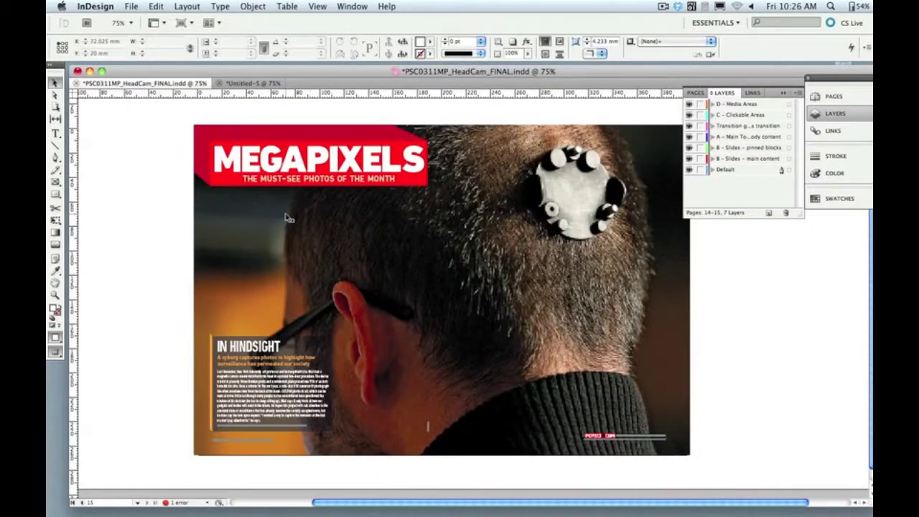
left_click(263, 250)
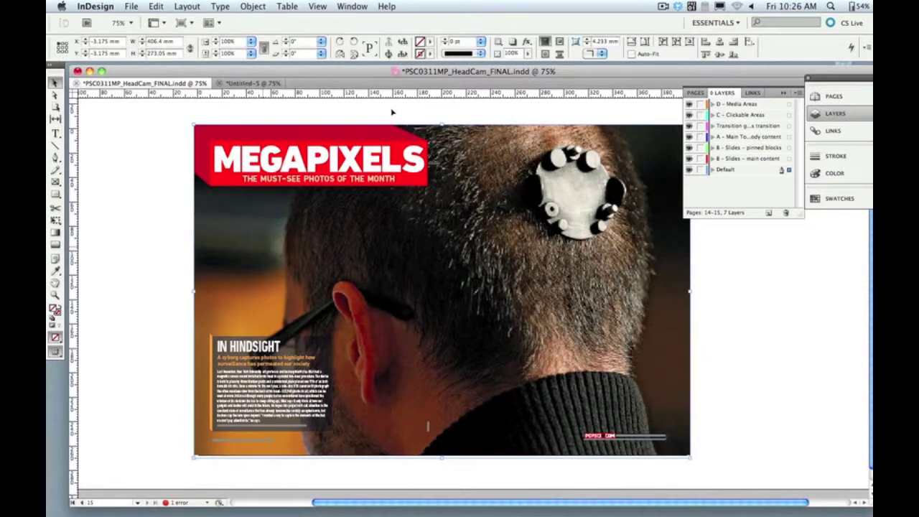
key("super+grave")
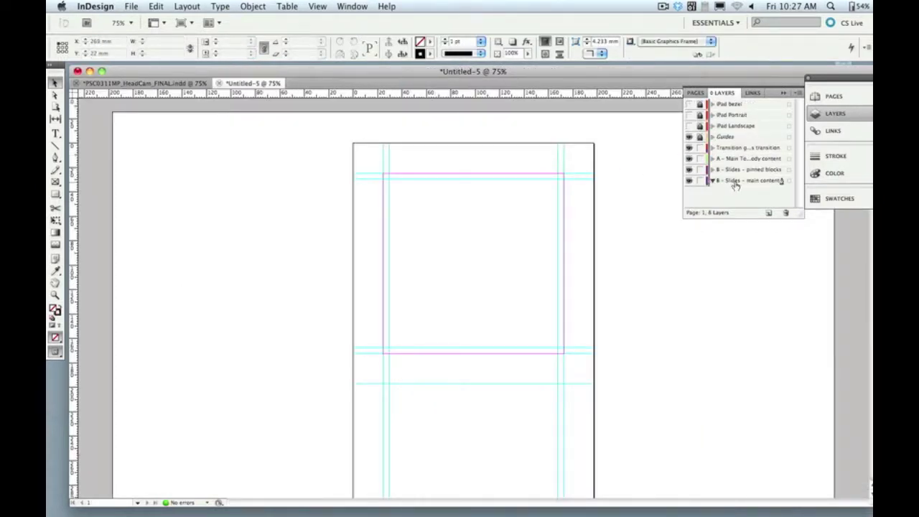
left_click(736, 181)
key("super+v")
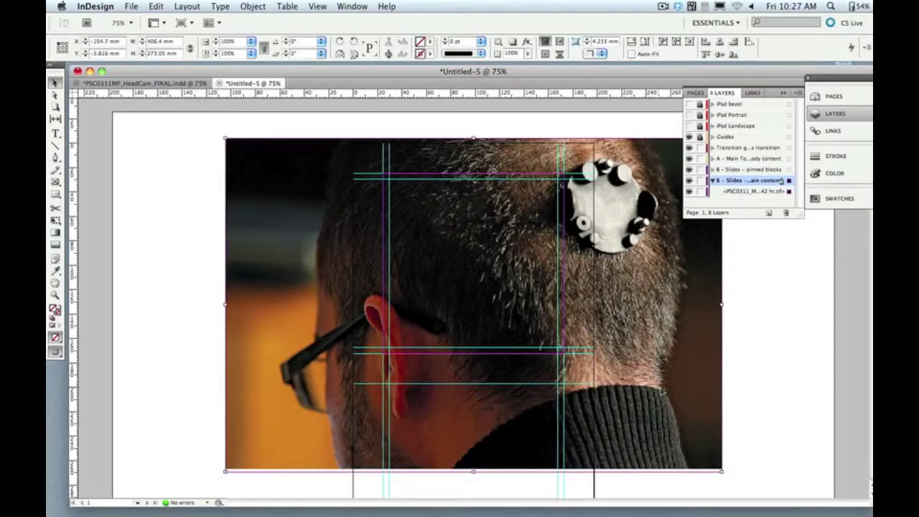
Step: Scale the photo with its frame to about 201 × 135 mm and place it in the upper slide area
left_click_drag(722, 473, 600, 367)
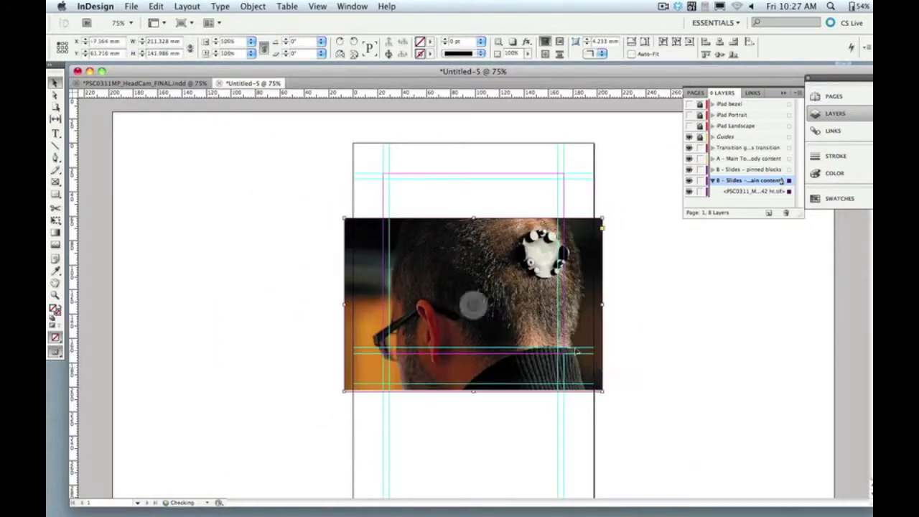
left_click_drag(525, 303, 529, 261)
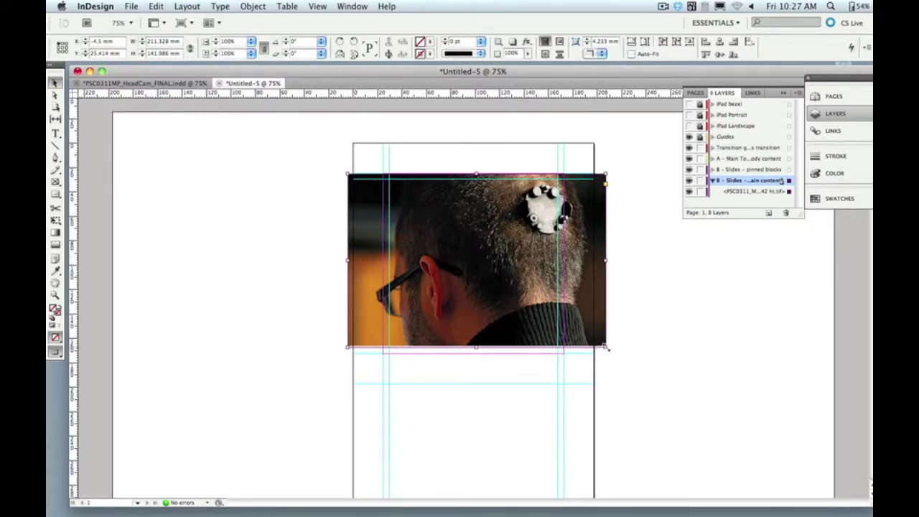
left_click_drag(607, 348, 599, 343)
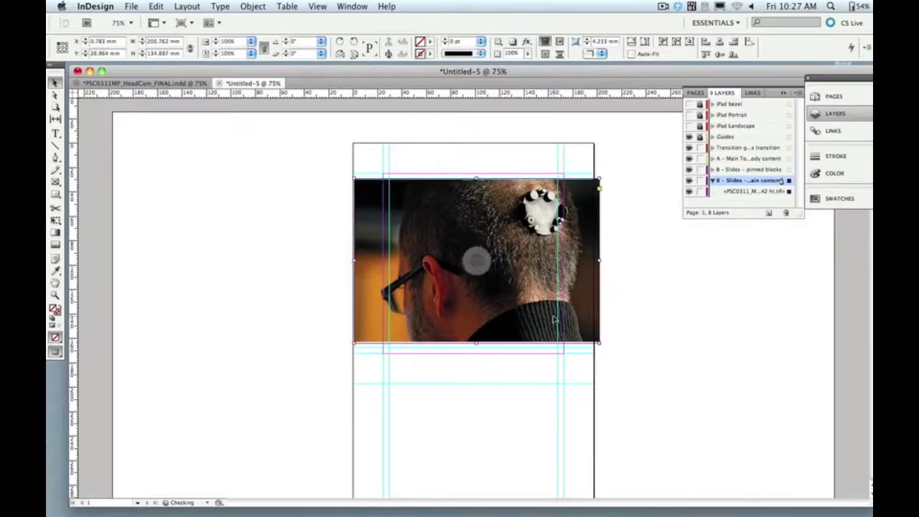
Step: Align the photo with the page's left edge at about Y 31 mm and crop its frame to 197 mm wide, checking it against the iPad bezel
left_click_drag(495, 313, 494, 313)
key("Down")
key("Down")
key("Down")
key("Down")
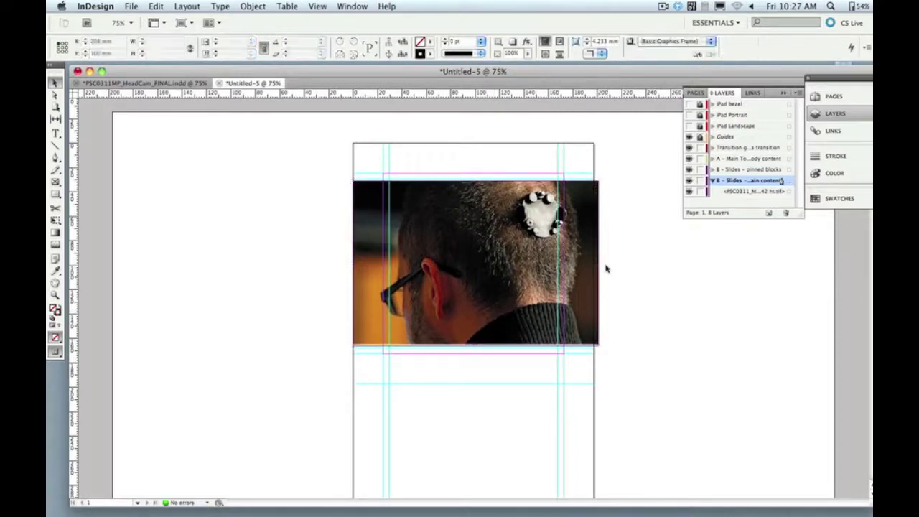
left_click_drag(598, 264, 594, 265)
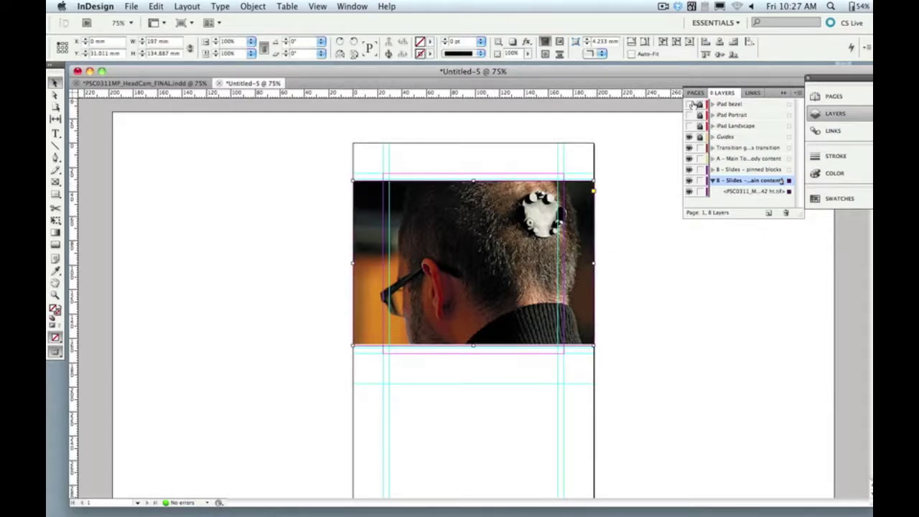
left_click(690, 105)
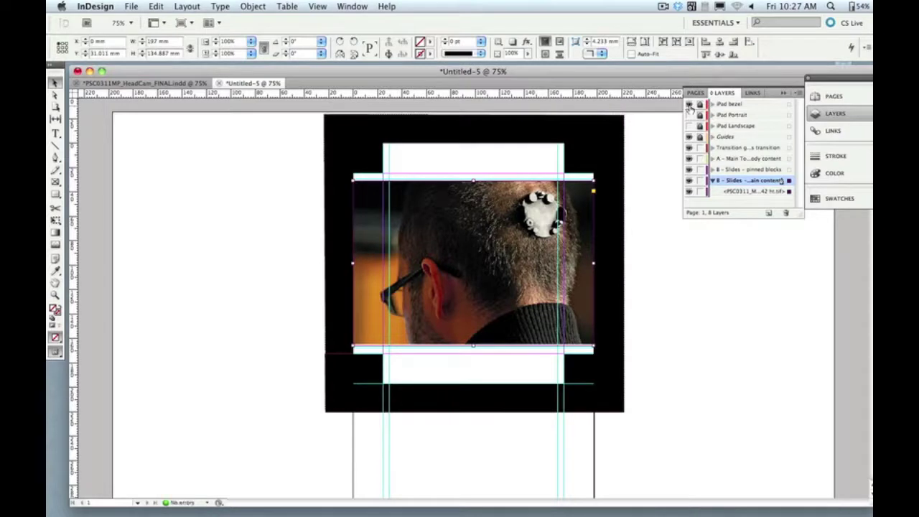
left_click(689, 105)
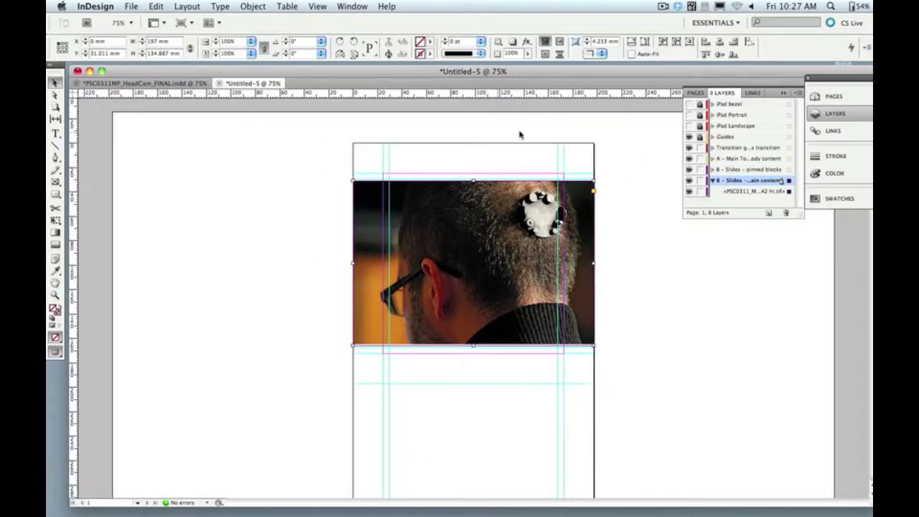
Step: Draw a 197 × 197 mm square frame from the page's upper-left corner and fill it with [Black]
left_click(55, 181)
left_click_drag(353, 143, 594, 384)
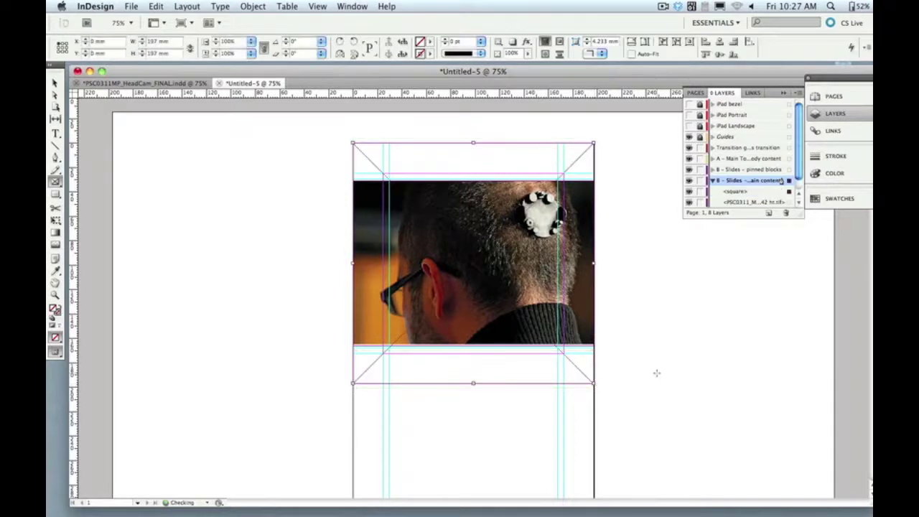
left_click(837, 198)
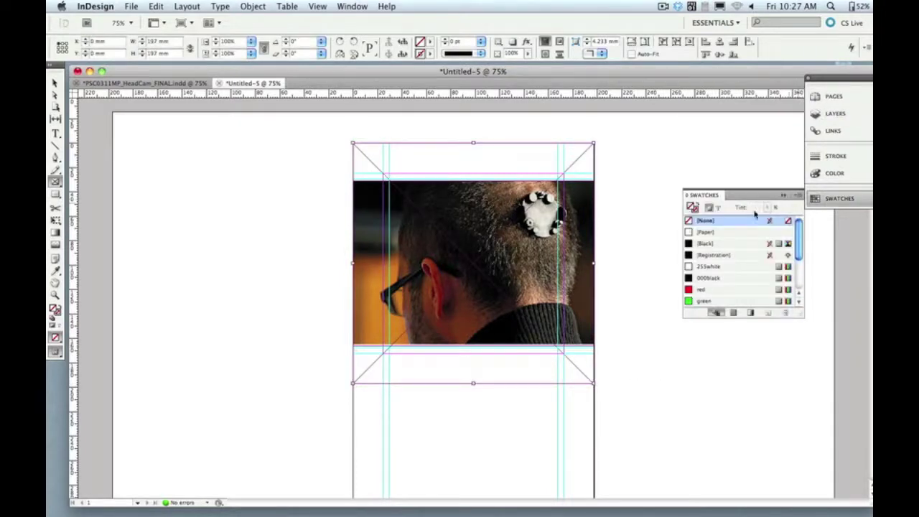
left_click(712, 245)
Step: Send the black square behind the photo and group the two objects
left_click(253, 6)
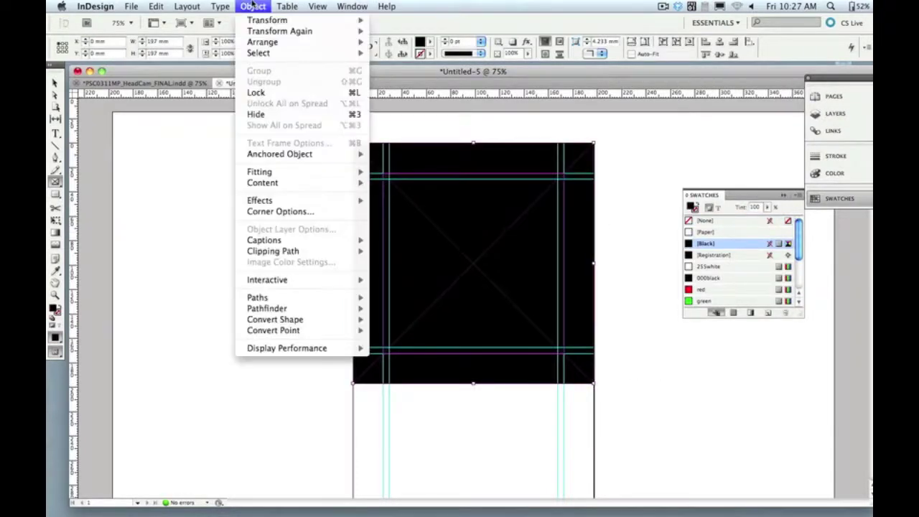
mouse_move(263, 42)
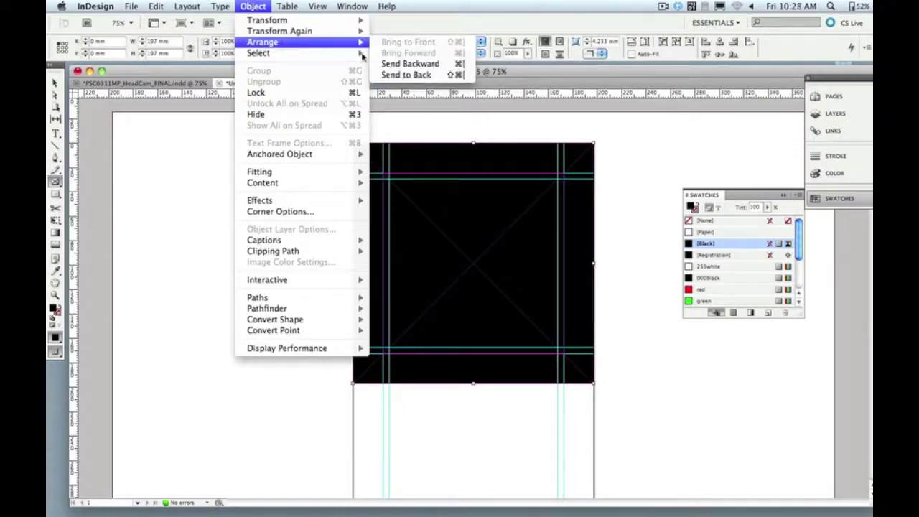
left_click(410, 76)
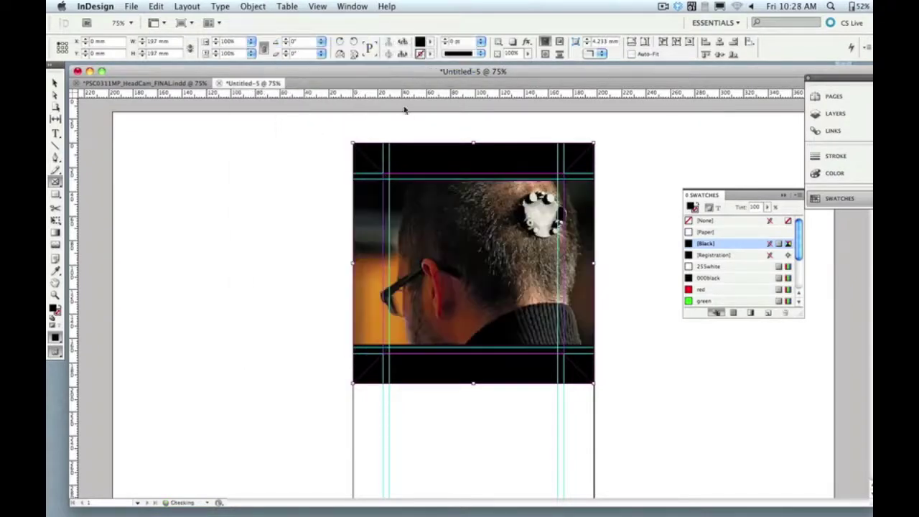
left_click(54, 83)
left_click_drag(295, 190, 405, 366)
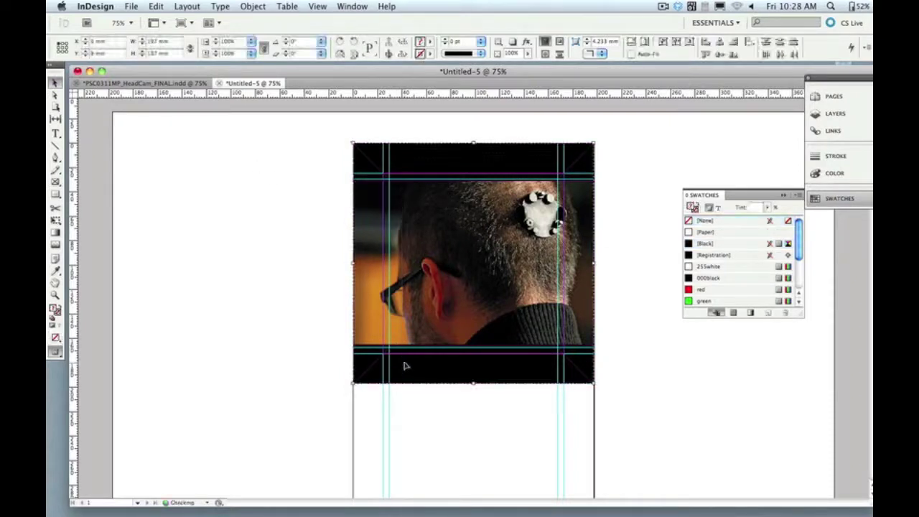
Step: Copy the MEGAPIXELS banner pieces from PSC0311MP_HeadCam_FINAL.indd into the template document and group them
left_click(146, 84)
left_click_drag(170, 121, 260, 179)
left_click(251, 227, "shift")
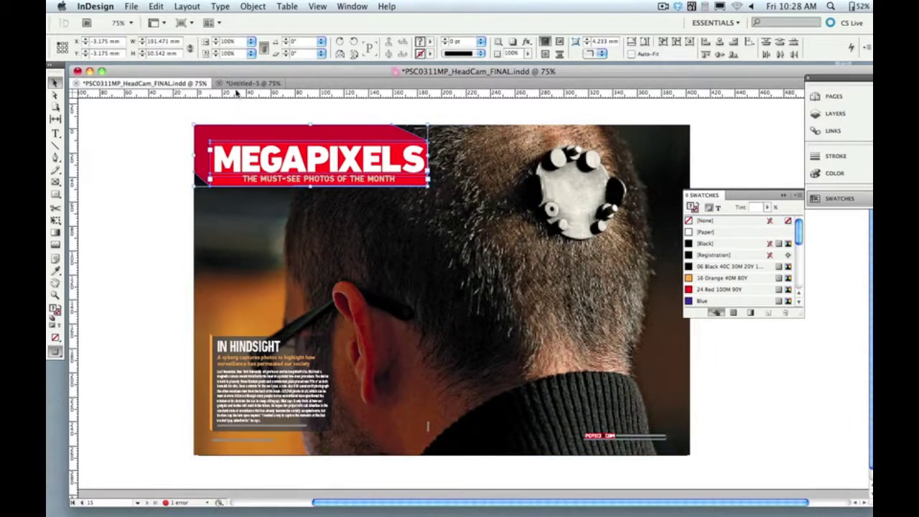
left_click(248, 83)
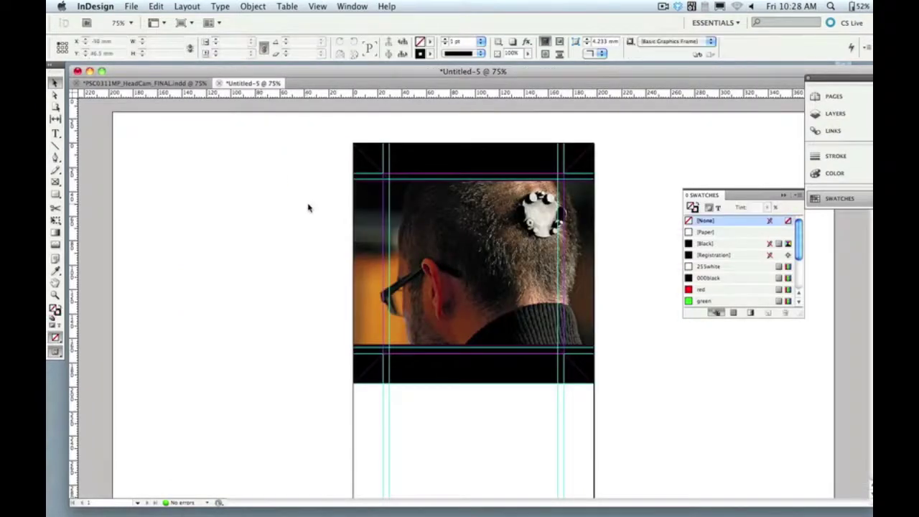
key("super+v")
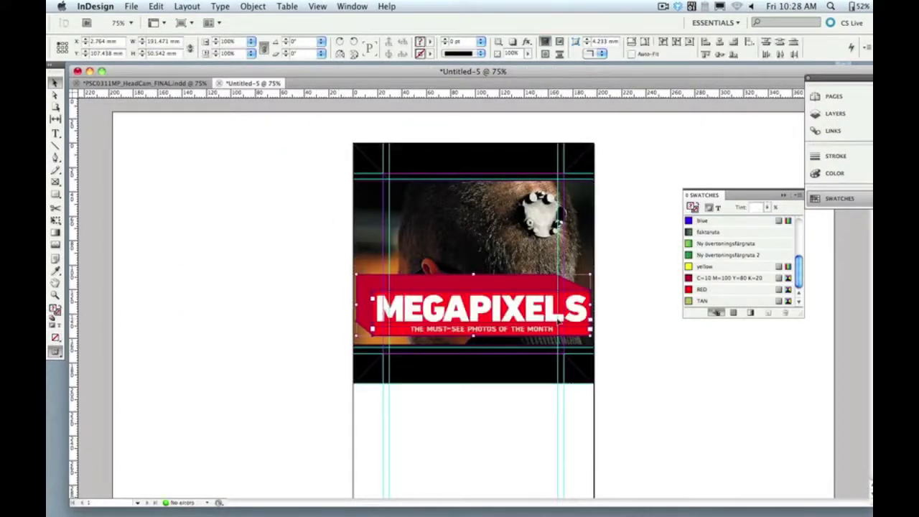
key("super+g")
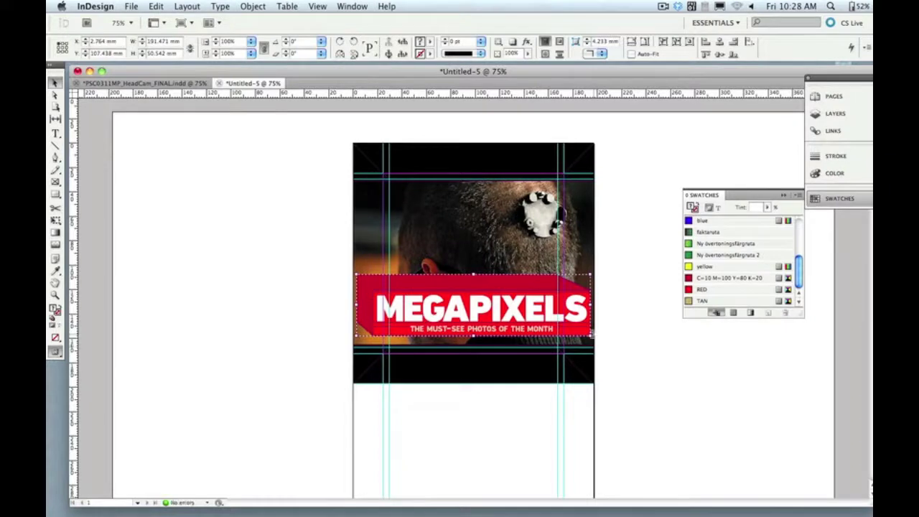
Step: Scale the MEGAPIXELS banner to about 85 × 22.5 mm and place it above the photo at about X 24.6 mm, Y 2.1 mm
left_click_drag(591, 336, 462, 161)
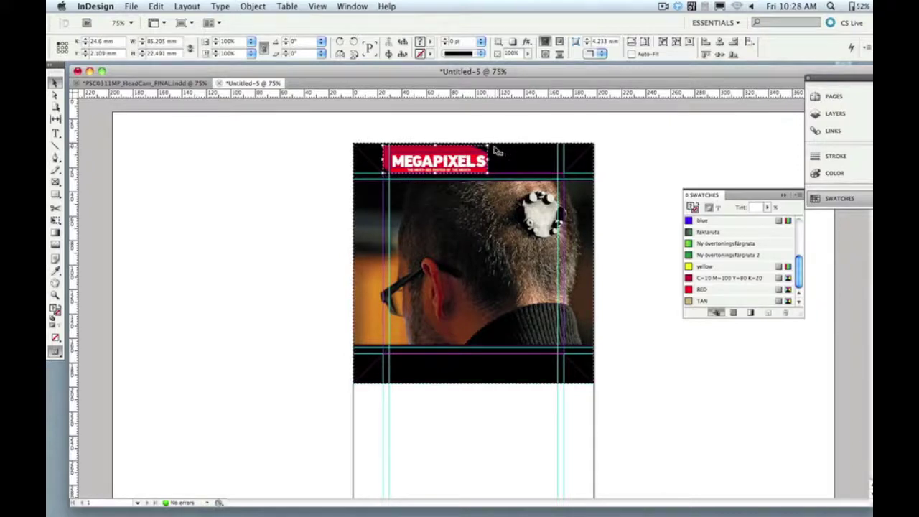
key("super+space")
left_click_drag(357, 136, 507, 194)
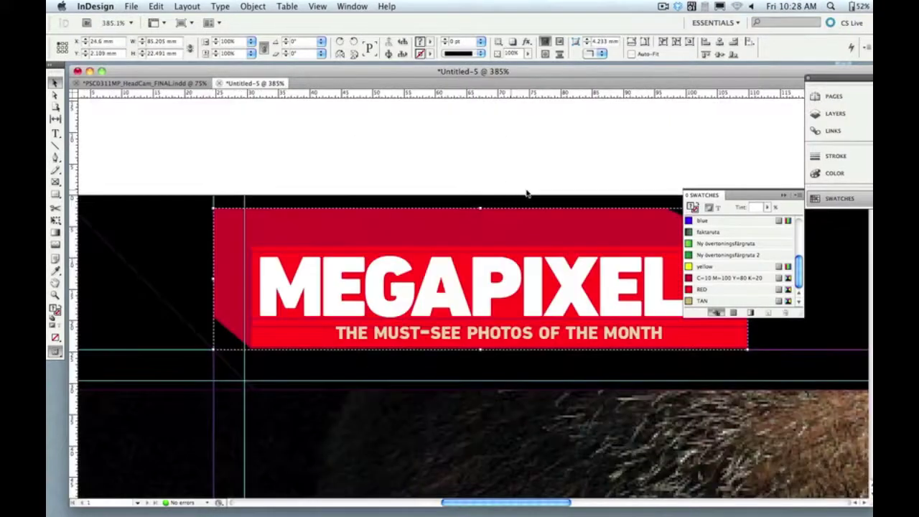
Step: Move the MEGAPIXELS banner onto the "B - Slides - pinned blocks" layer by cutting it and pasting it in place
left_click(862, 113)
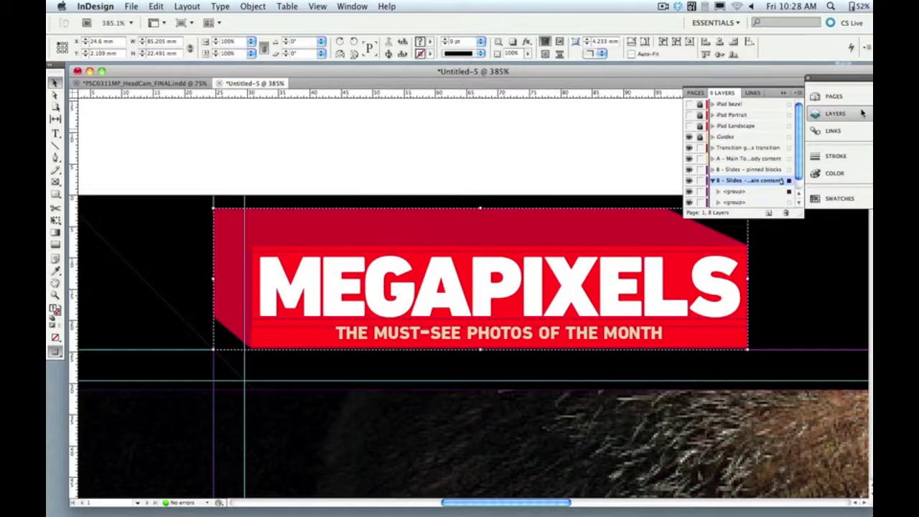
left_click(712, 181)
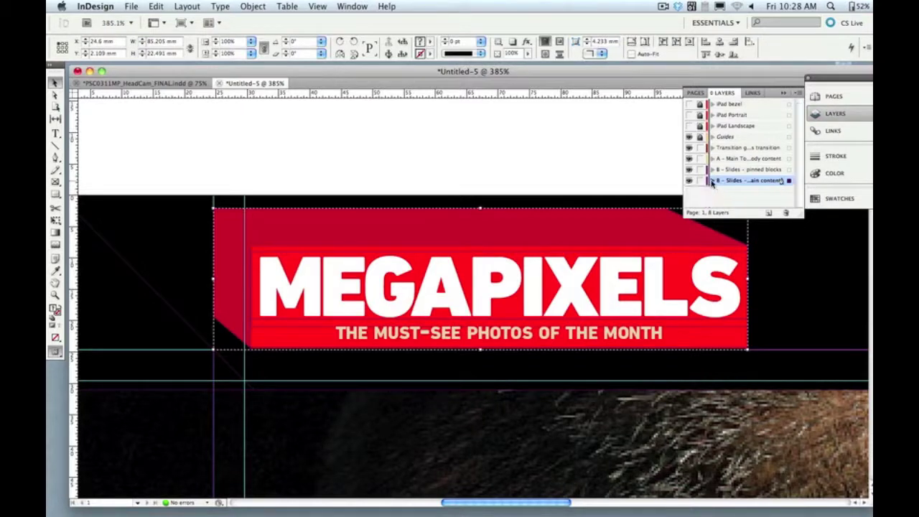
key("super+x")
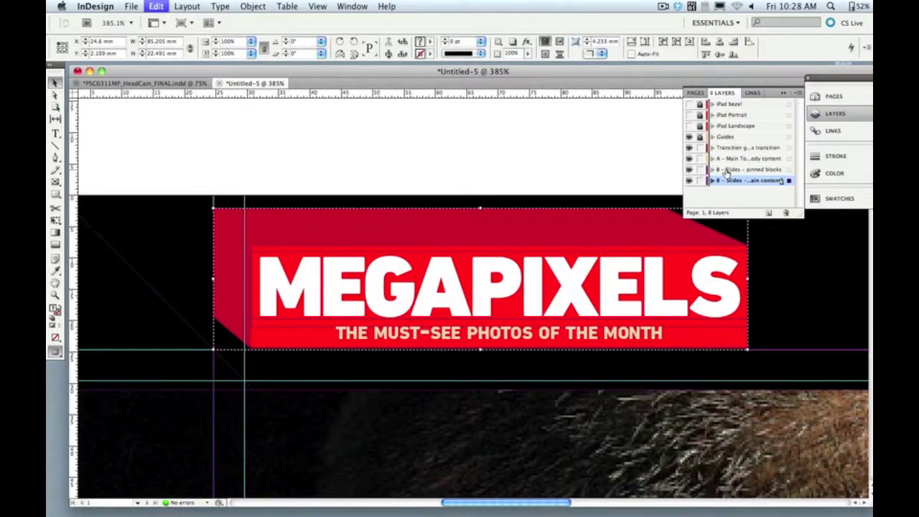
left_click(729, 170)
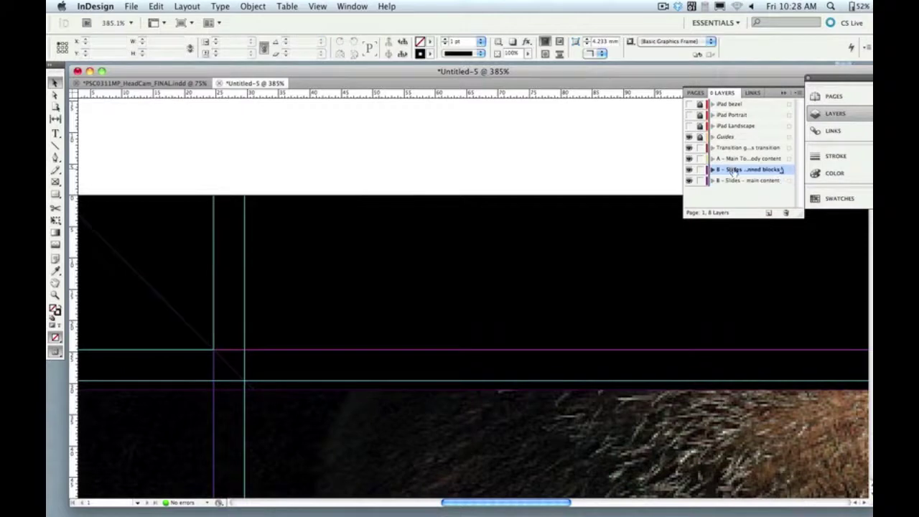
left_click(181, 6)
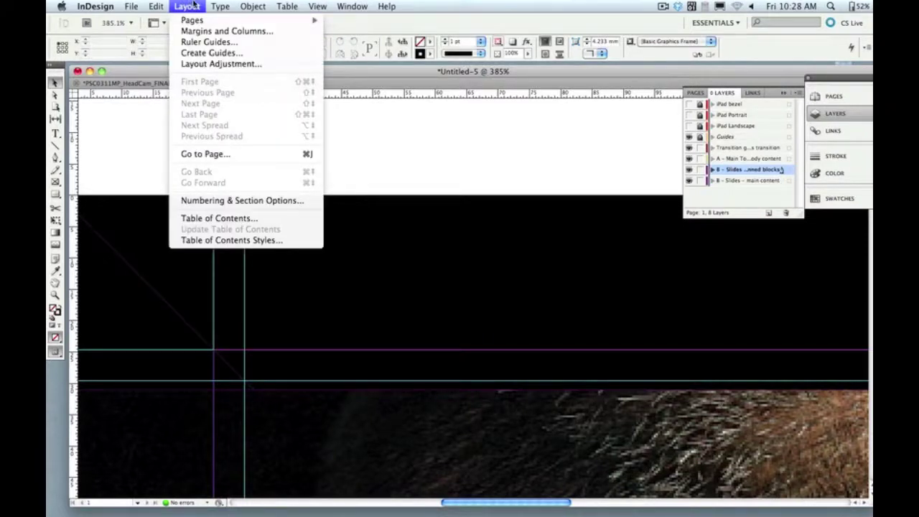
mouse_move(213, 6)
mouse_move(157, 5)
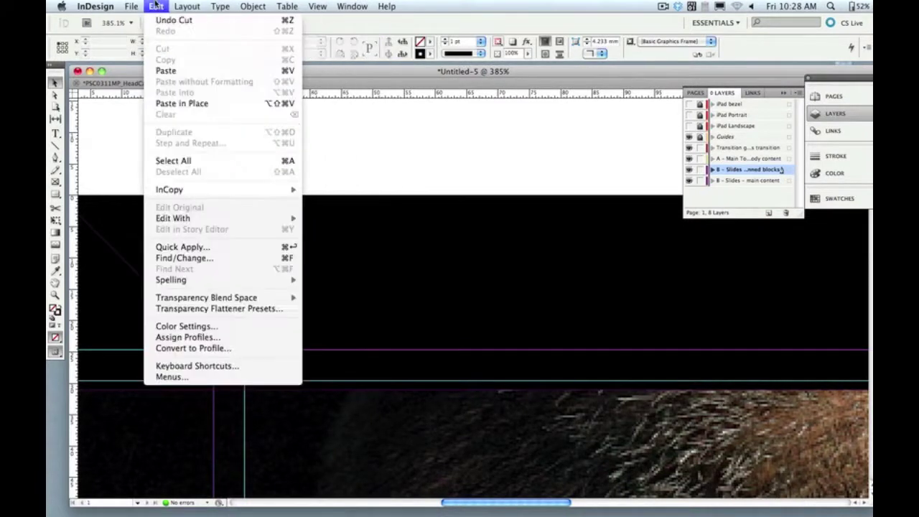
left_click(182, 103)
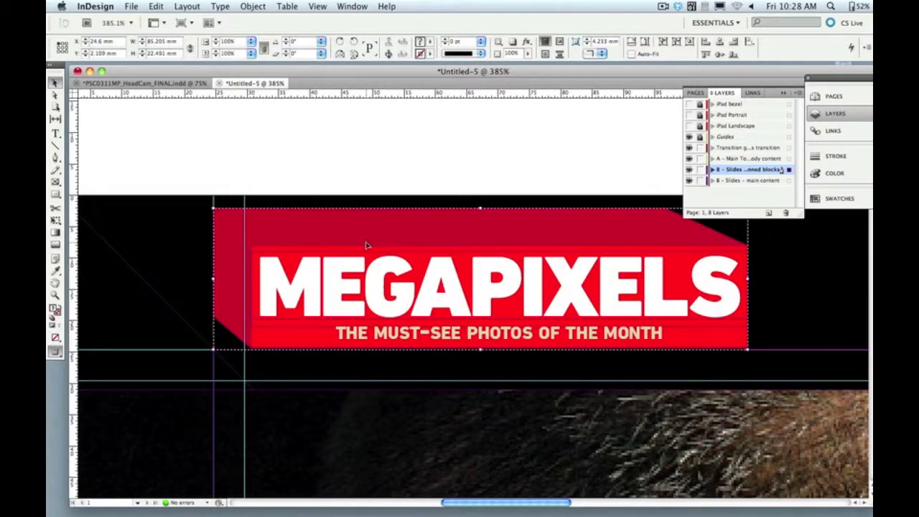
Step: Enlarge the MEGAPIXELS banner to about 94.6 × 24.6 mm and position it at X 24.6 mm, Y 0 mm, flush with the page's upper edge
left_click_drag(366, 246, 367, 249)
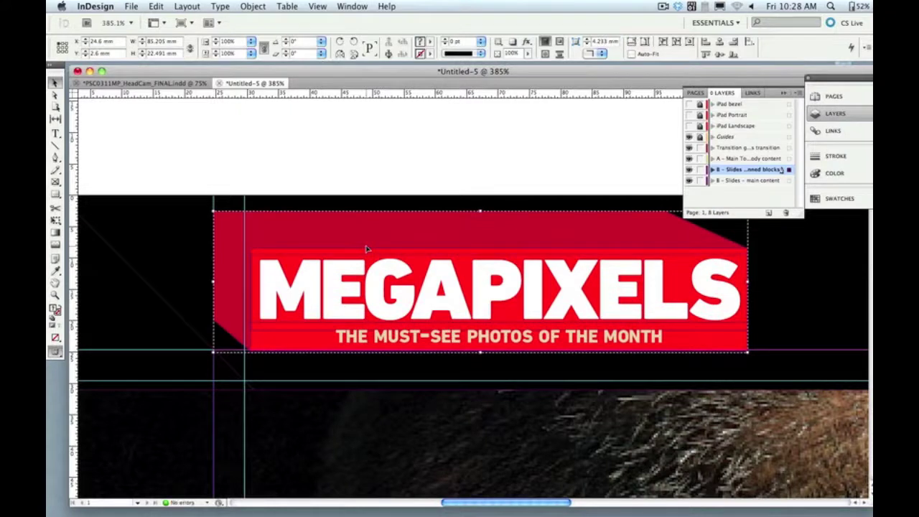
key("Up")
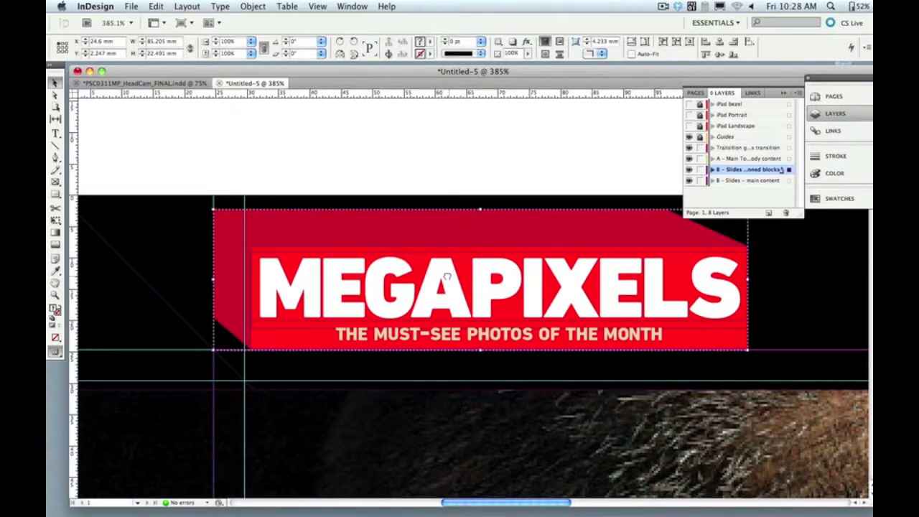
left_click_drag(446, 273, 347, 259)
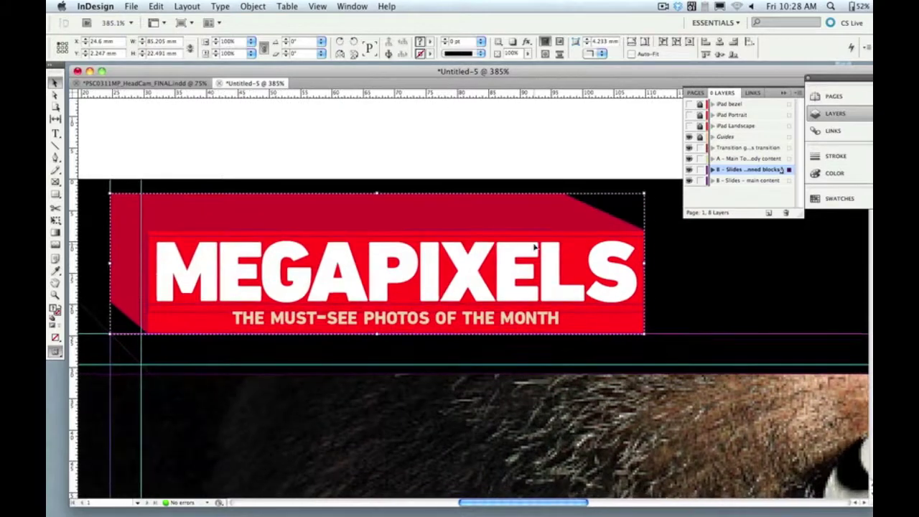
left_click_drag(645, 193, 649, 184)
left_click_drag(558, 239, 587, 232)
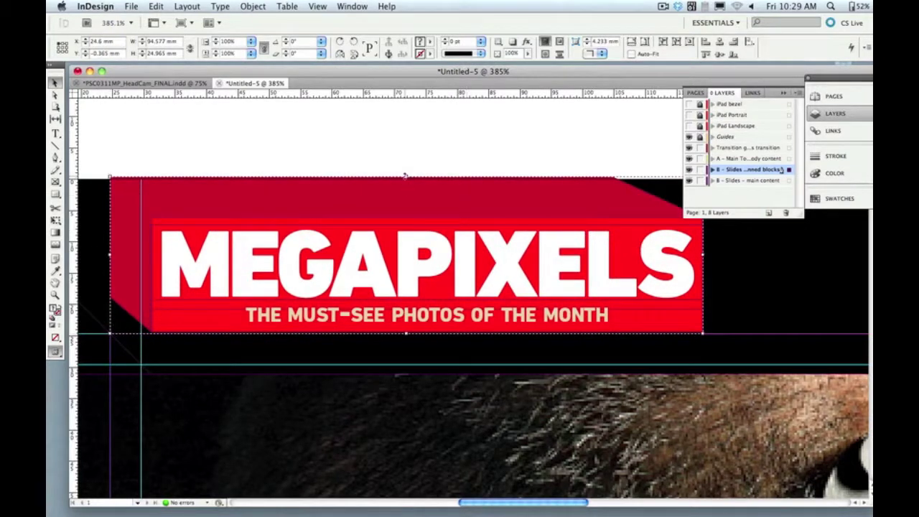
left_click_drag(406, 175, 407, 179)
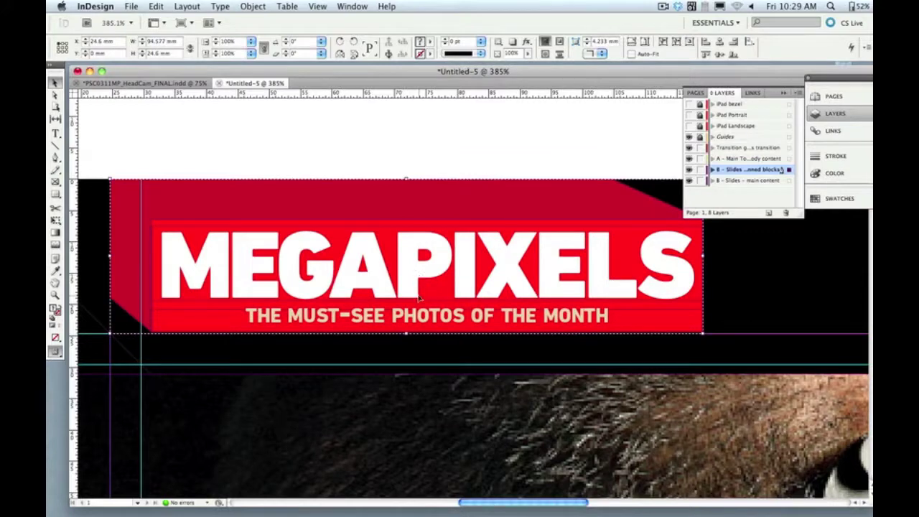
key("super+1")
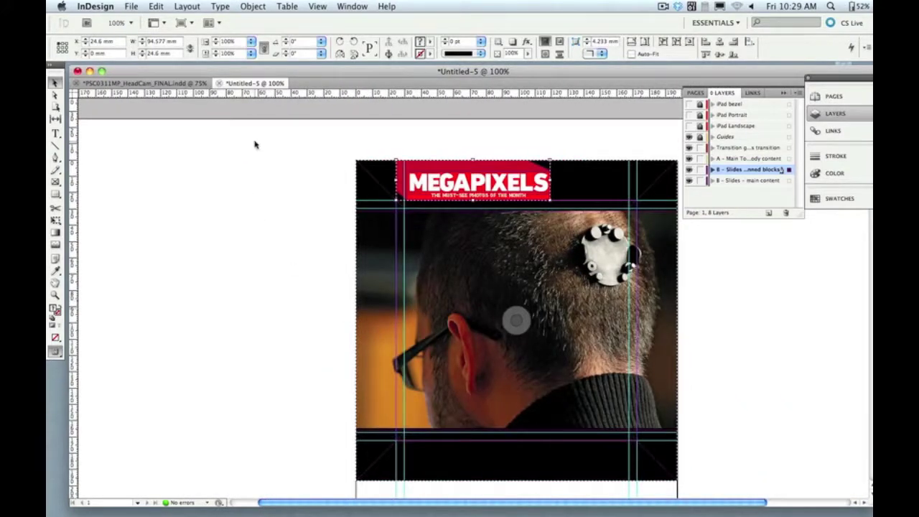
Step: Copy the IN HINDSIGHT heading, subheading, body text and background box from PSC0311MP_HeadCam_FINAL.indd onto the template's "A - Main" body content layer
left_click(183, 84)
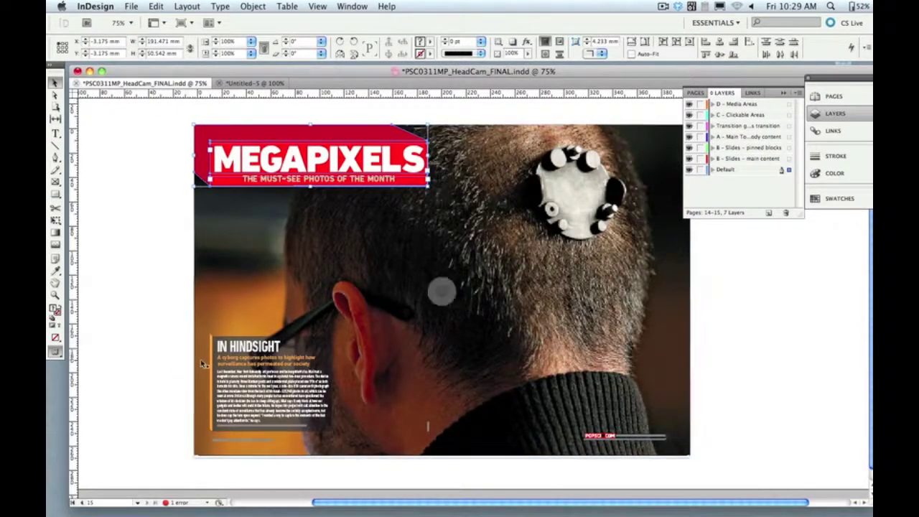
left_click(224, 348)
left_click(223, 348, "shift")
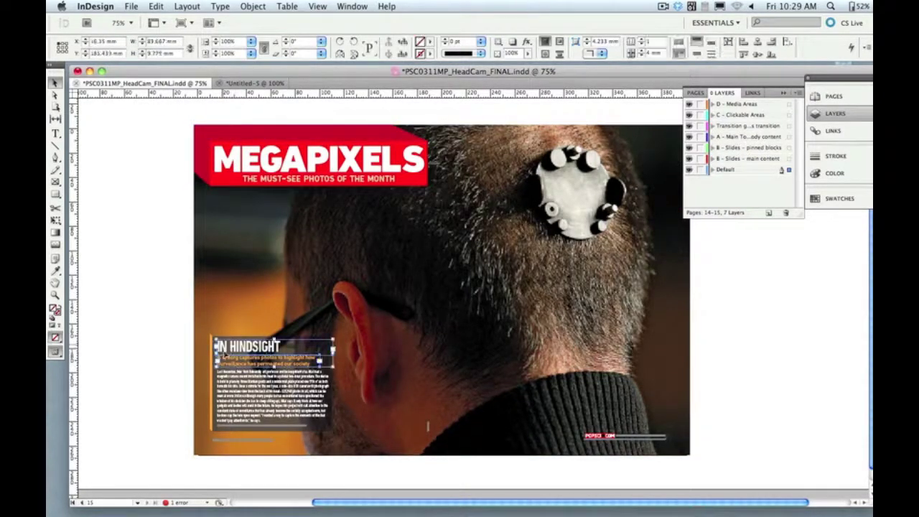
left_click(227, 386, "shift")
left_click(213, 399, "shift")
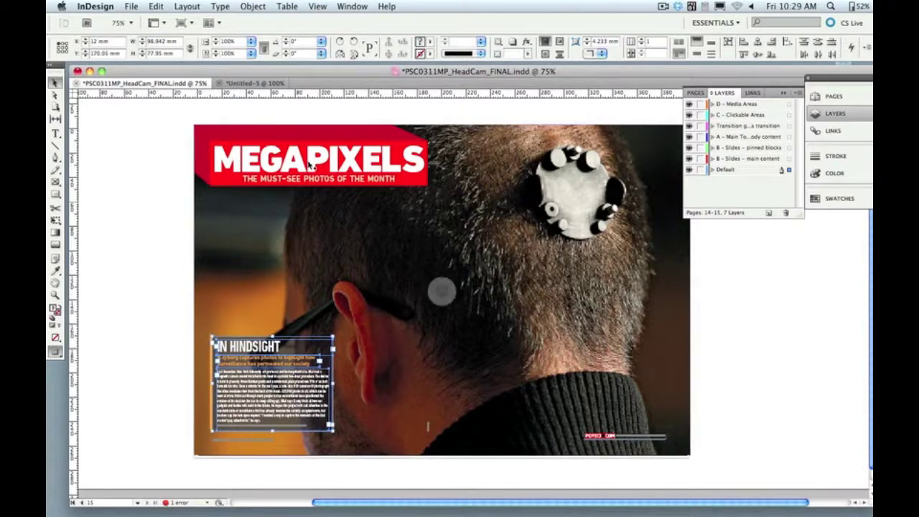
left_click(258, 83)
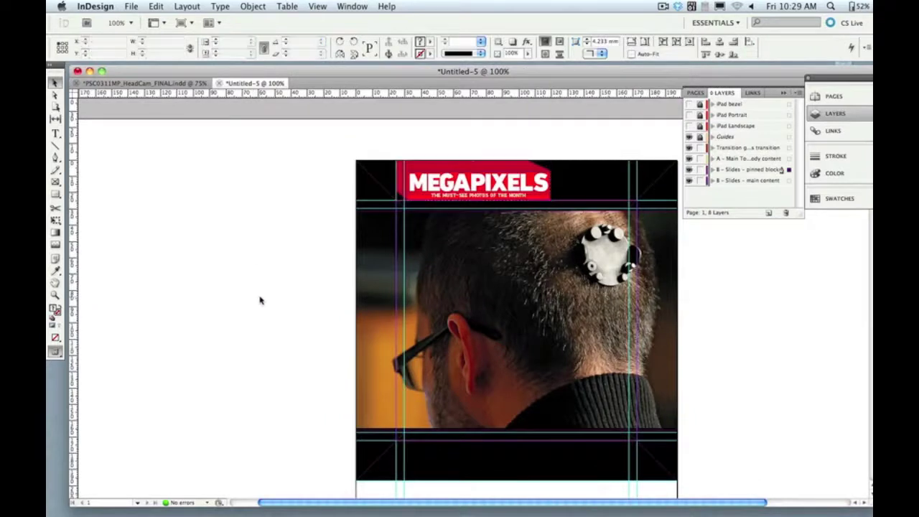
left_click(751, 158)
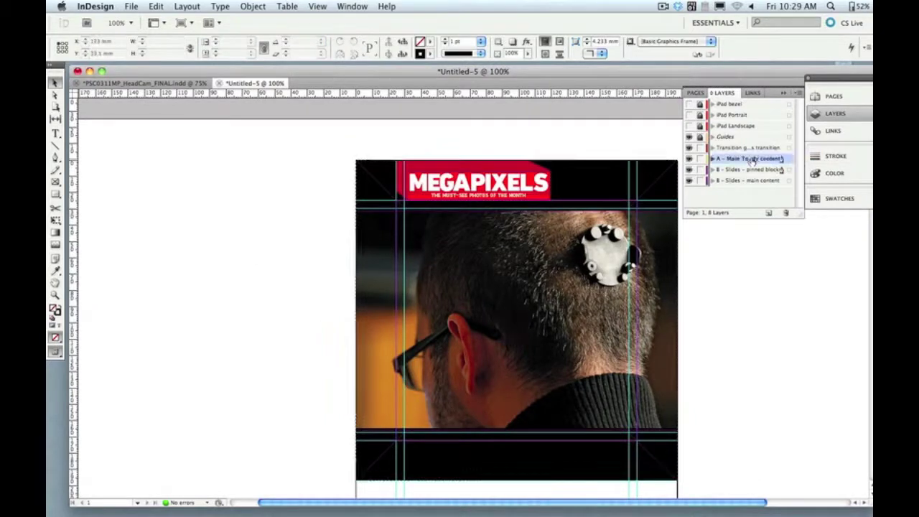
key("super+v")
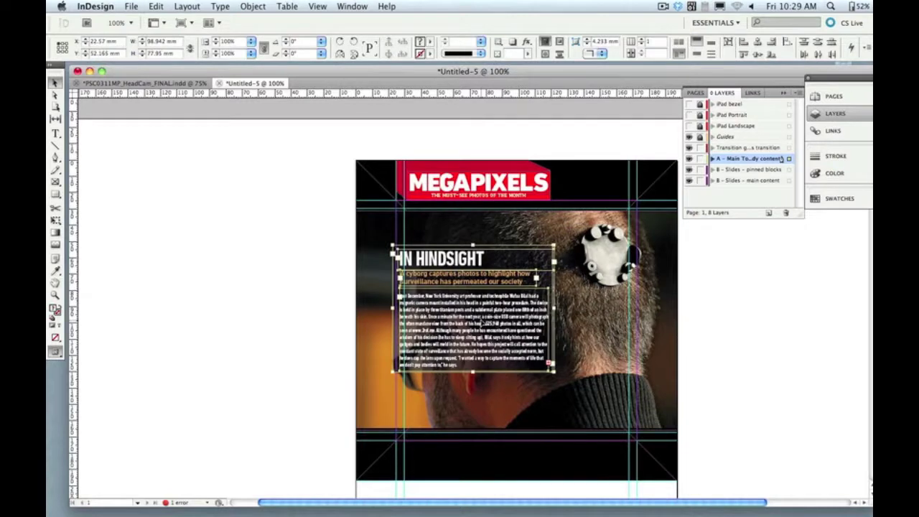
Step: Move the pasted text block down over the photo's lower edge and resize its body text frame to about 58.9 × 91 mm
key("super+minus")
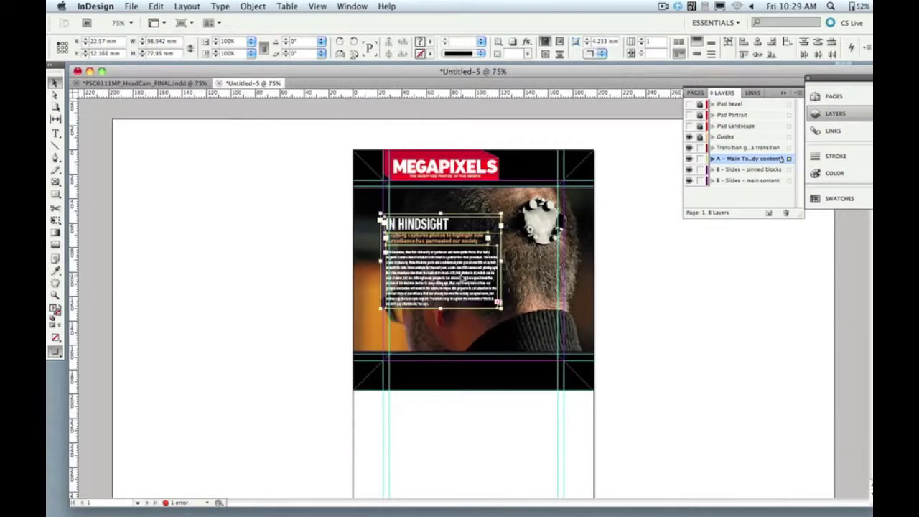
left_click_drag(461, 275, 471, 371)
left_click(307, 332)
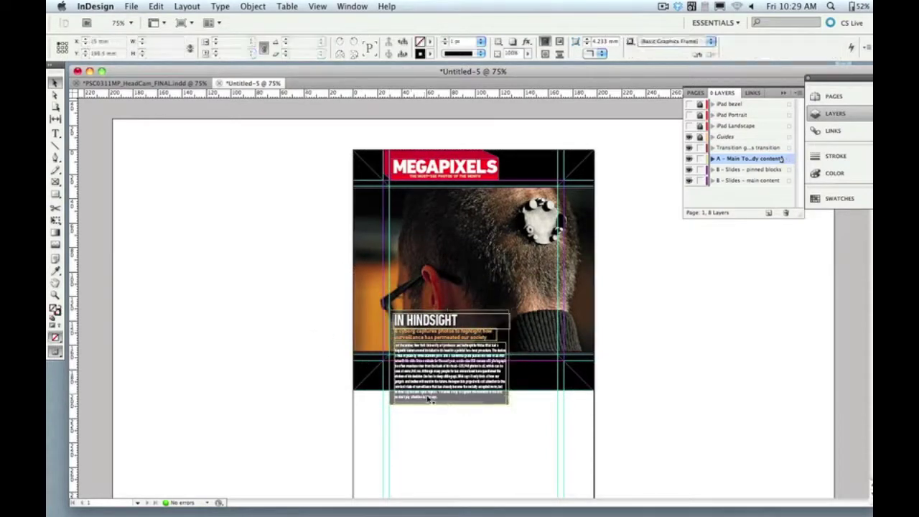
left_click(440, 398)
left_click_drag(505, 404, 472, 454)
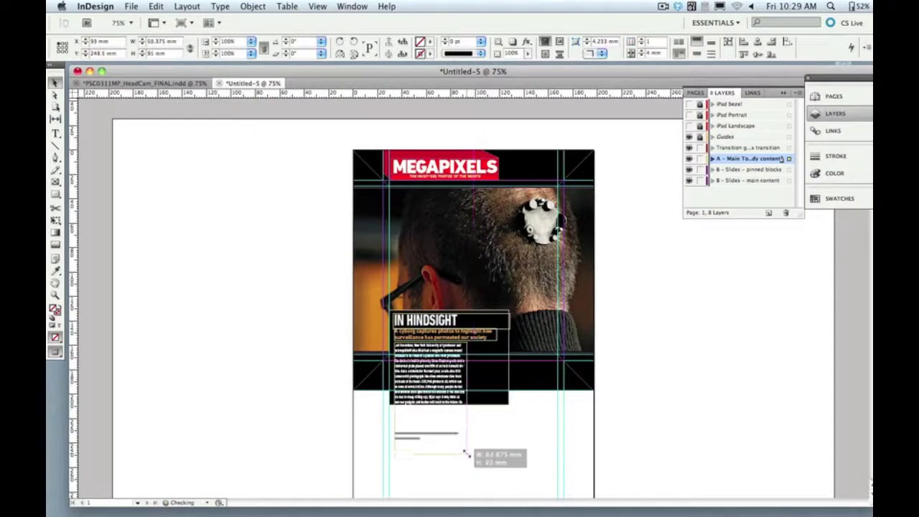
left_click_drag(465, 454, 462, 455)
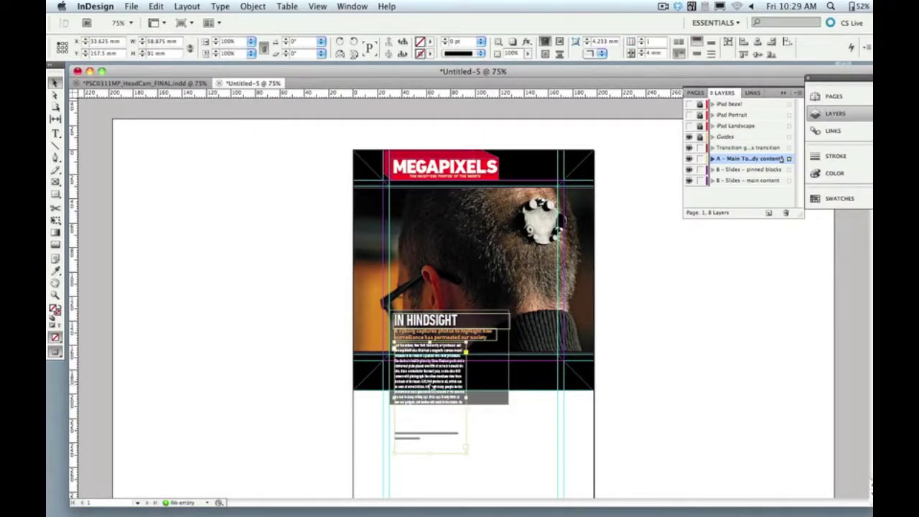
Step: Set all the body text to 11 pt with 12 pt leading
double_click(421, 417)
key("super+a")
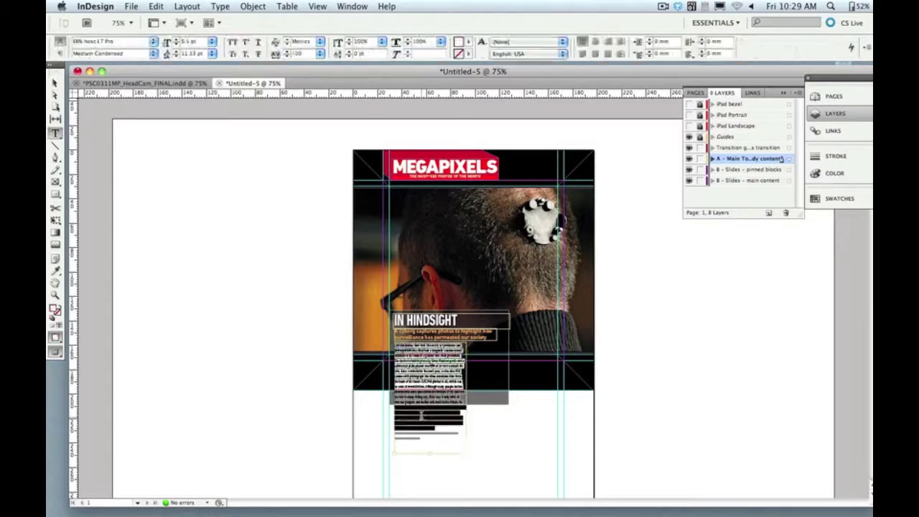
left_click(175, 40)
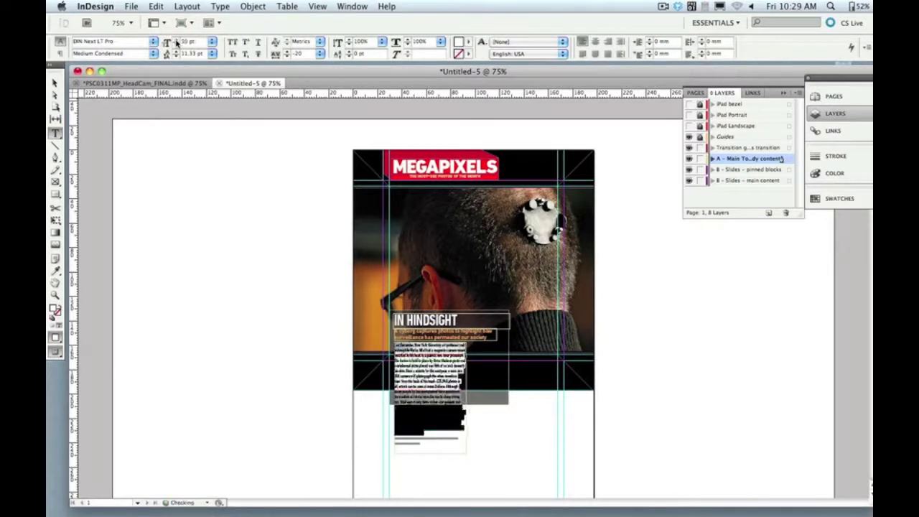
left_click(176, 41)
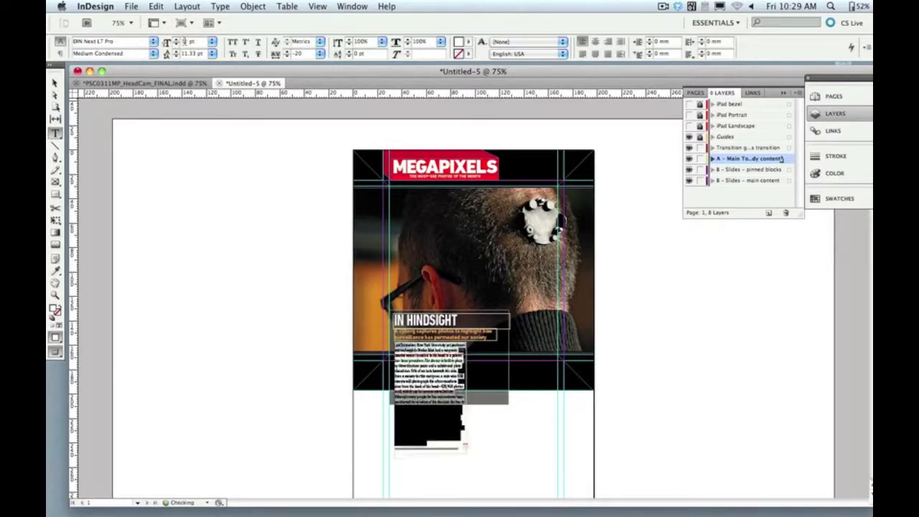
left_click(177, 54)
left_click(434, 443)
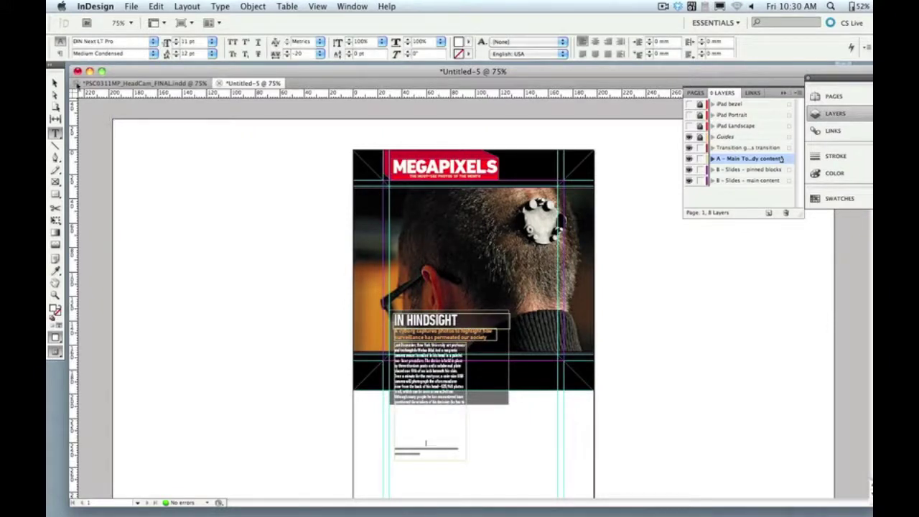
left_click(55, 83)
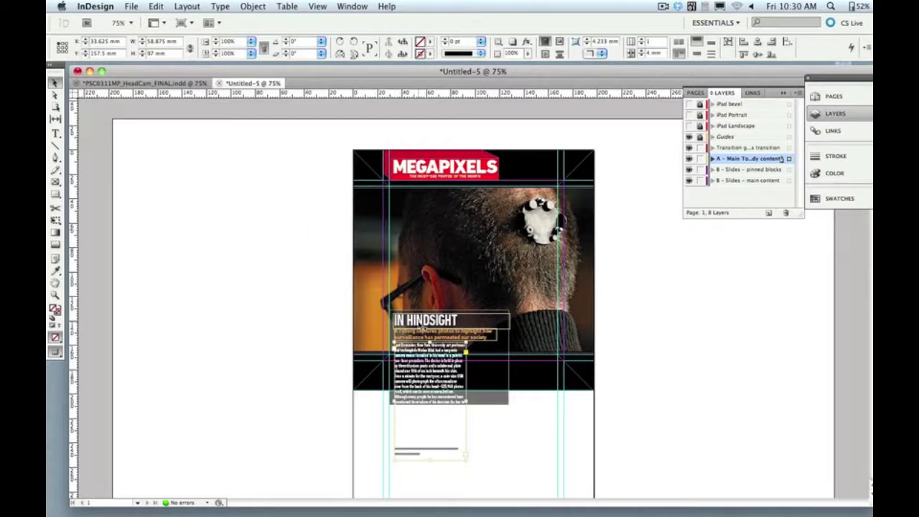
Step: Move the IN HINDSIGHT heading to about X 29.6 mm, Y 49 mm and place the orange subheading directly beneath it, aligned with its left edge
left_click_drag(424, 327, 424, 223)
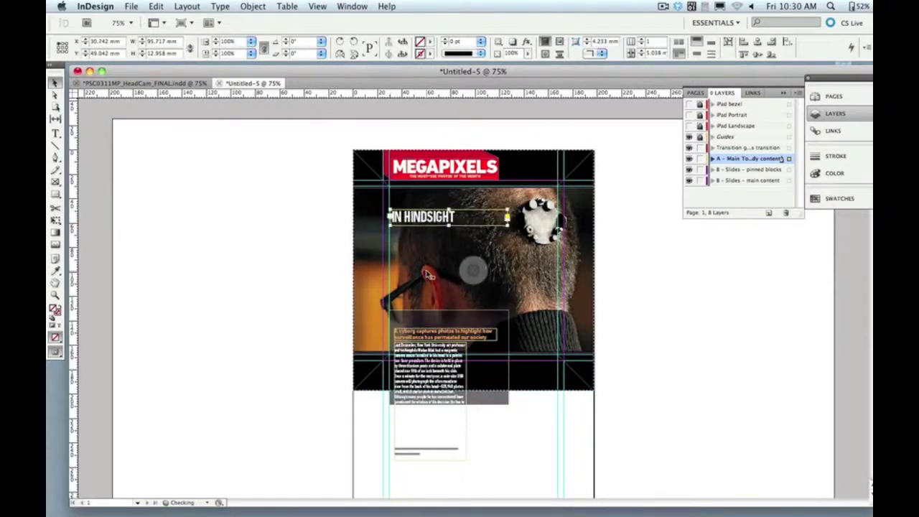
left_click_drag(439, 337, 435, 237)
key("Up")
key("Up")
key("Up")
key("Up")
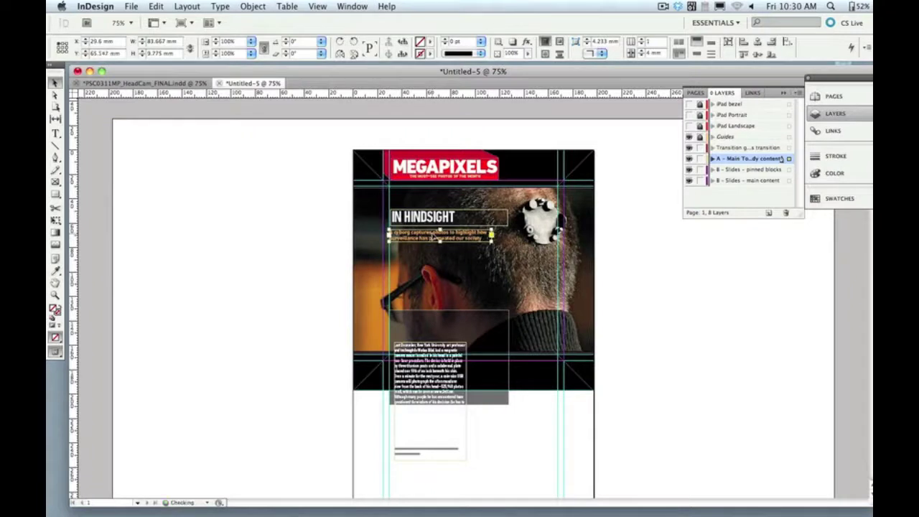
key("Right")
key("Right")
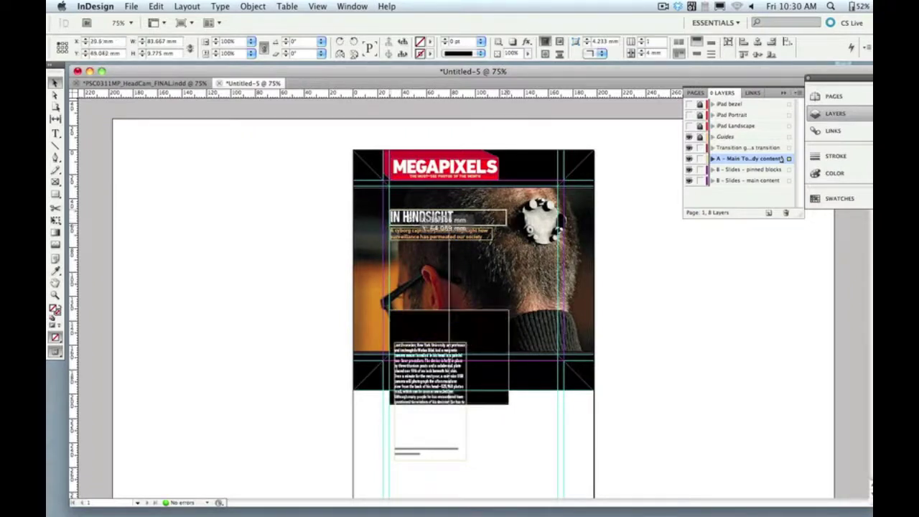
left_click(411, 217)
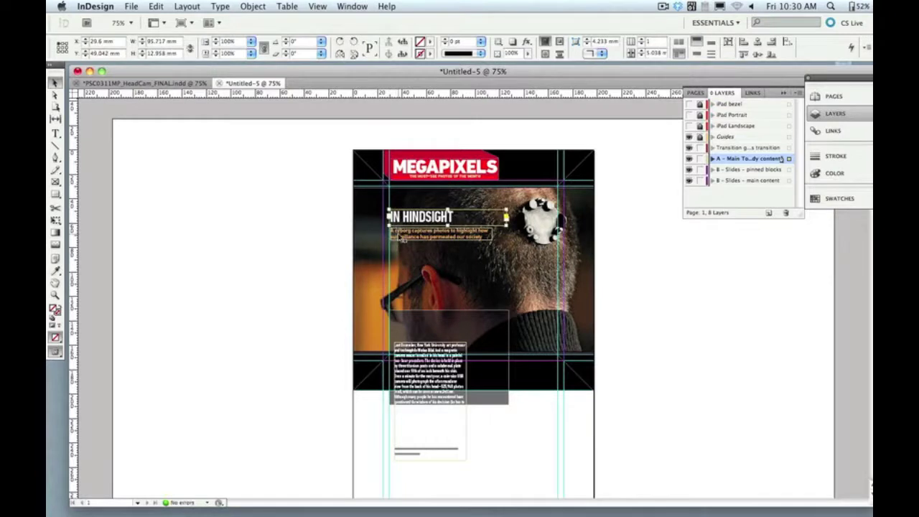
left_click(400, 240)
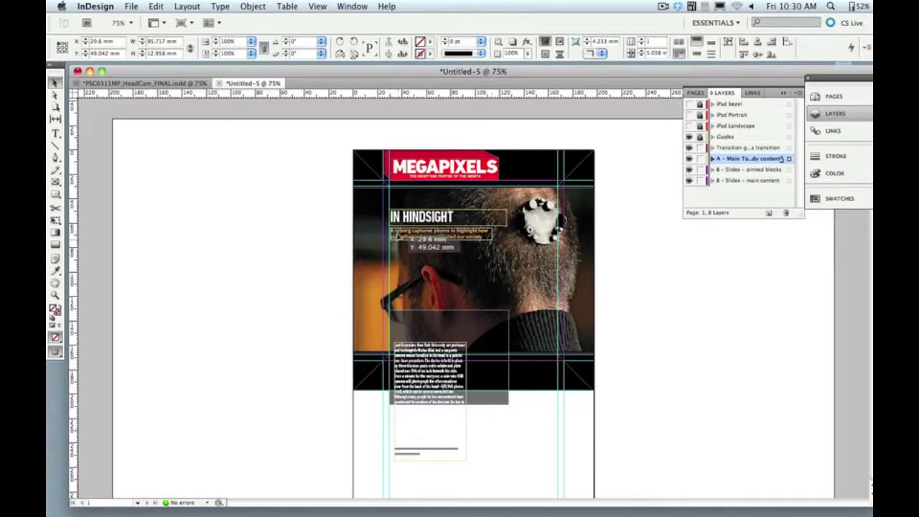
Step: Resize the semi-transparent background box around the body text to about 66.9 × 98.5 mm
left_click(434, 322)
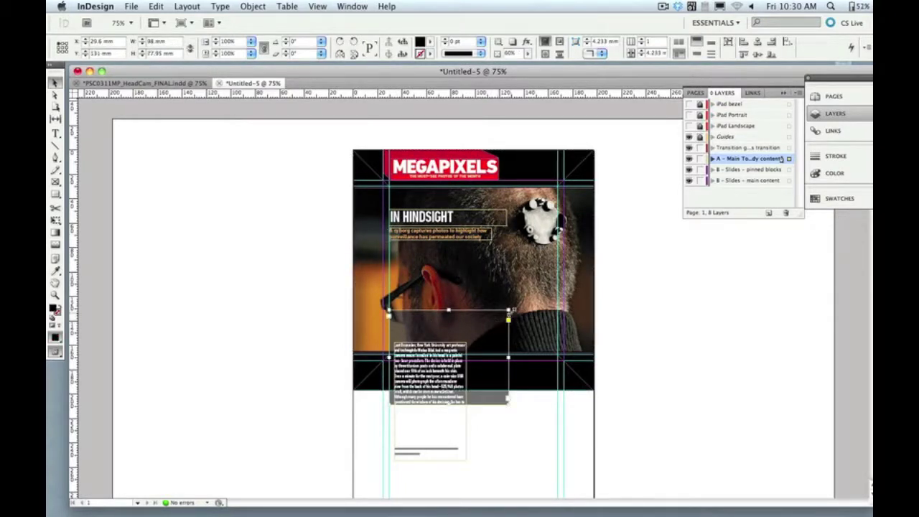
left_click_drag(508, 312, 473, 334)
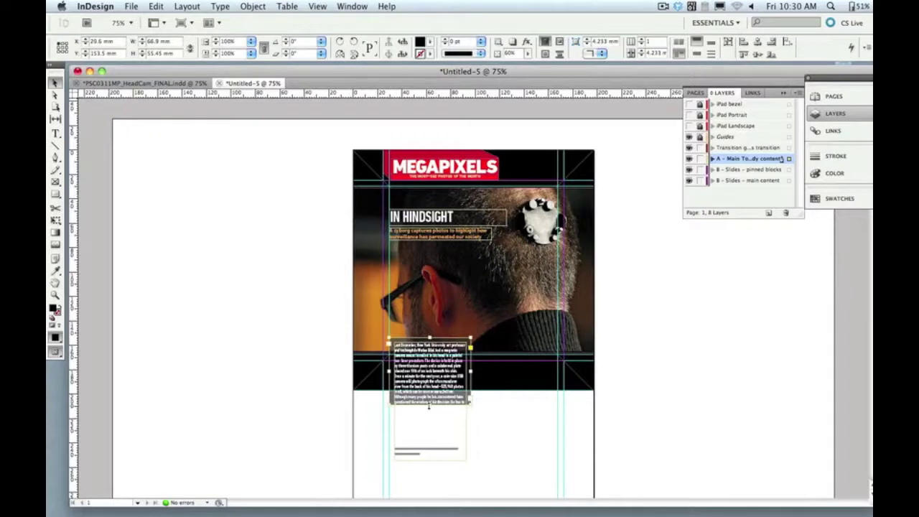
left_click_drag(430, 402, 406, 457)
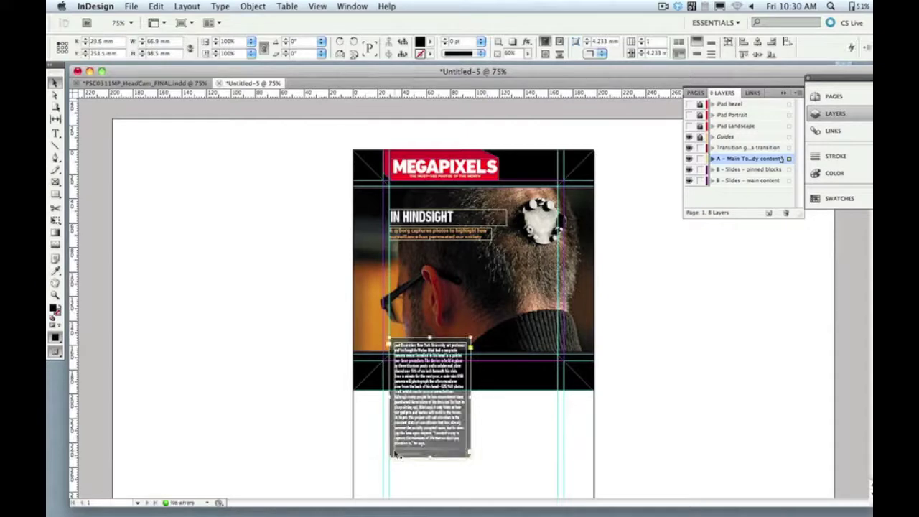
Step: Duplicate the background box over the IN HINDSIGHT heading at 66.9 × 40 mm and resize the orange subheading frame to about 62.9 × 19.5 mm
left_click_drag(435, 376, 441, 255)
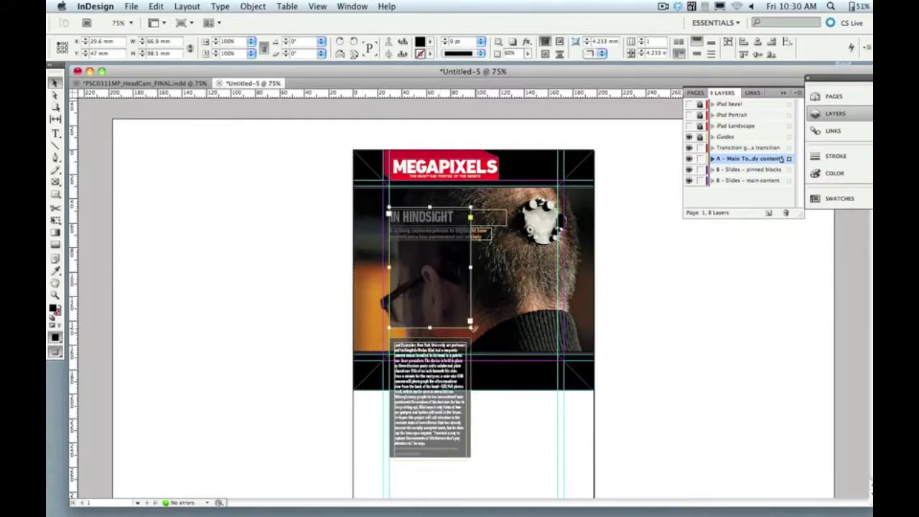
left_click_drag(474, 330, 466, 251)
left_click(487, 236)
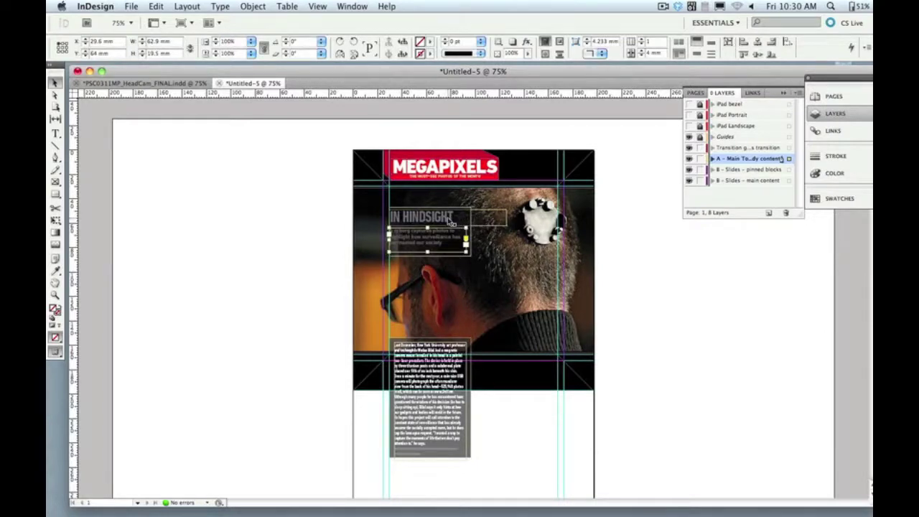
Step: Send the duplicated background box behind the IN HINDSIGHT heading and its subheading
left_click(449, 220, "shift")
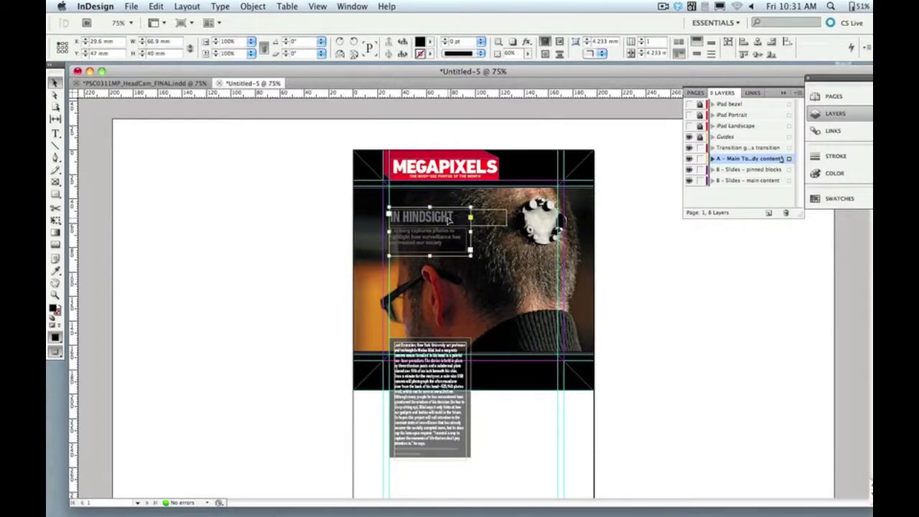
left_click(260, 5)
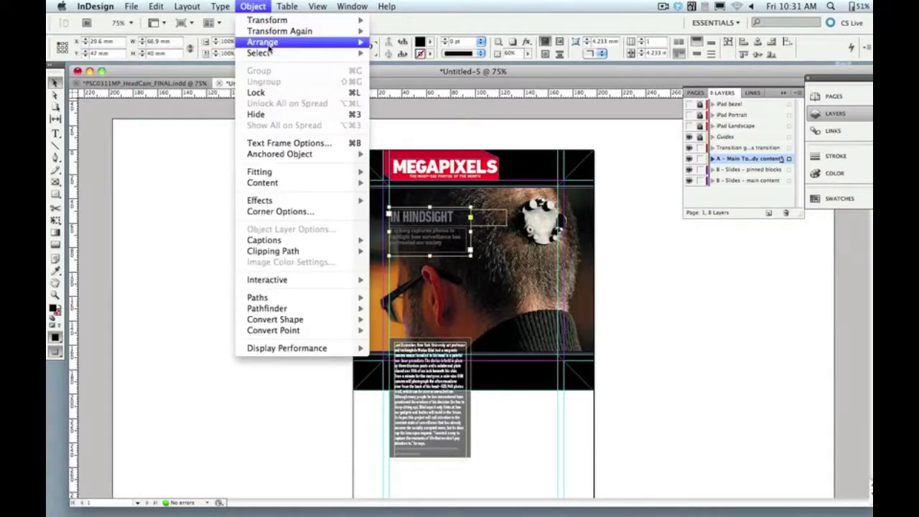
mouse_move(267, 43)
left_click(399, 76)
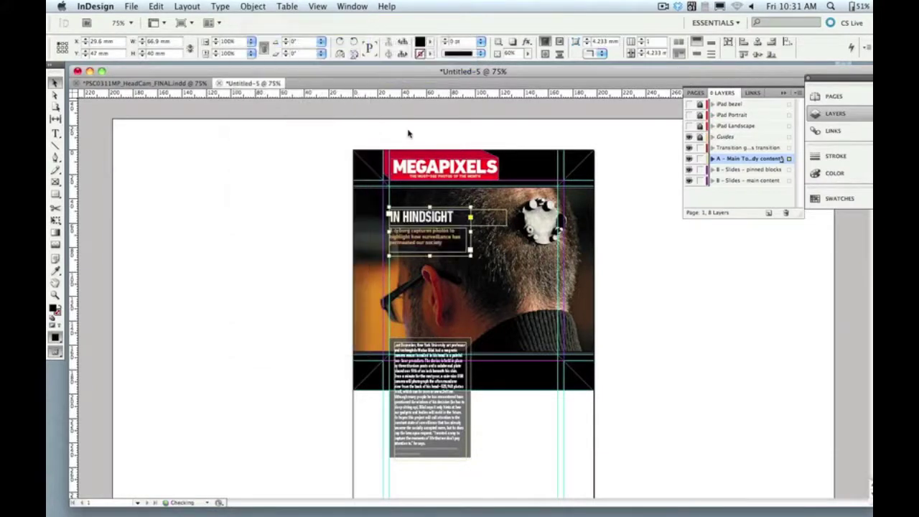
Step: Group the heading, subheading and their background box, and group the body text with its own box
left_click(465, 264)
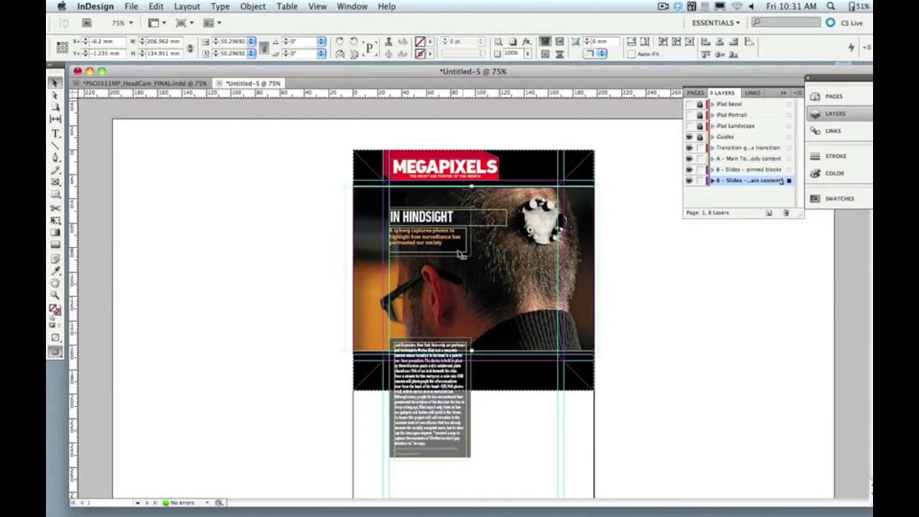
left_click(781, 158)
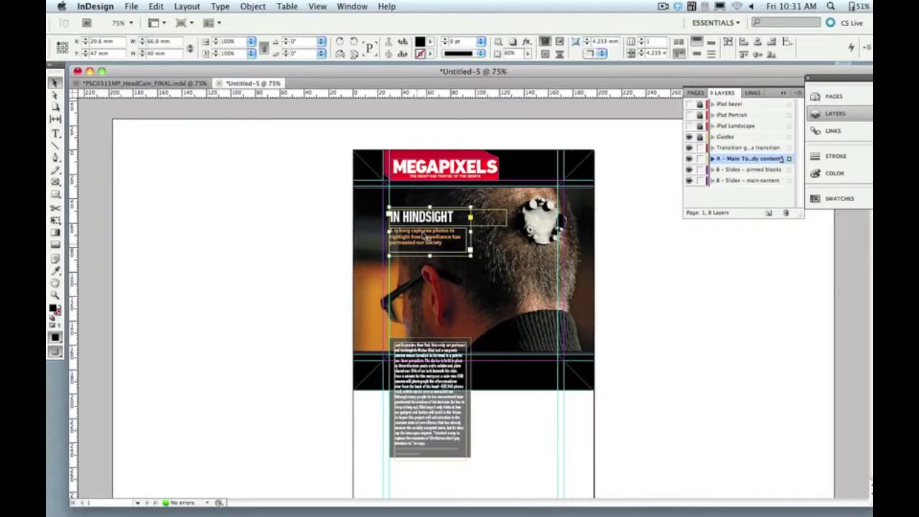
left_click_drag(318, 195, 436, 269)
left_click(436, 270, "shift")
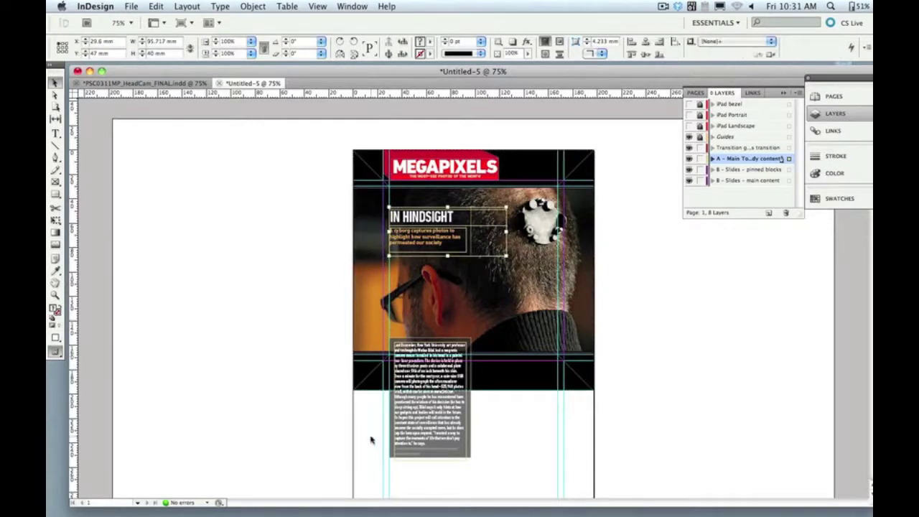
left_click(419, 439)
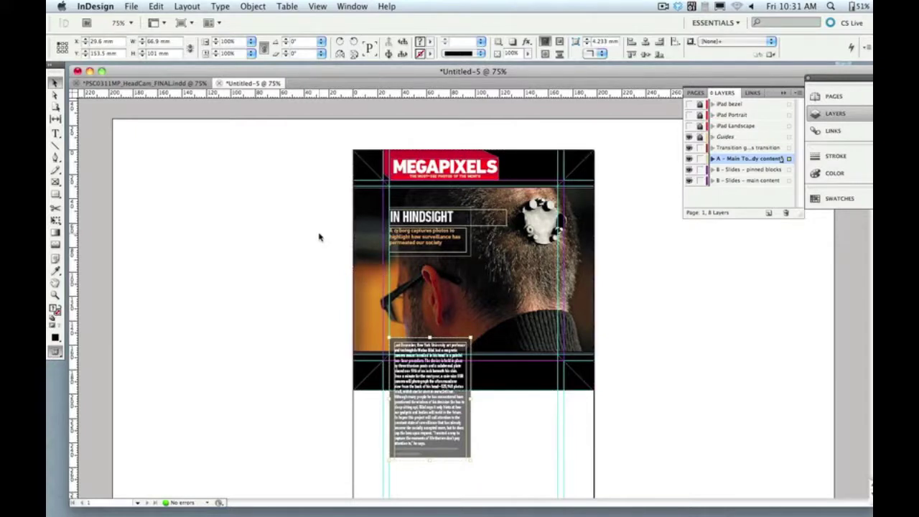
Step: Bring up the MAG+ settings and inspect the block pin settings of the IN HINDSIGHT group and the MEGAPIXELS banner
left_click(354, 7)
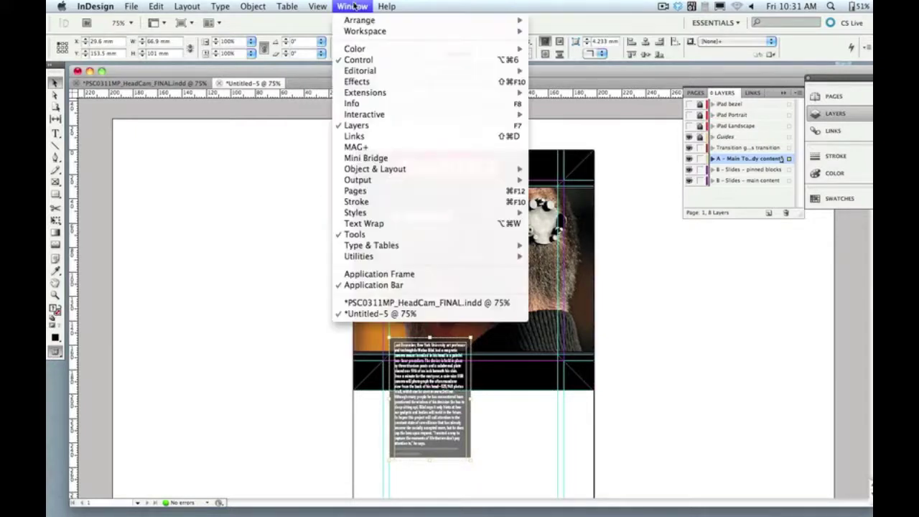
left_click(370, 146)
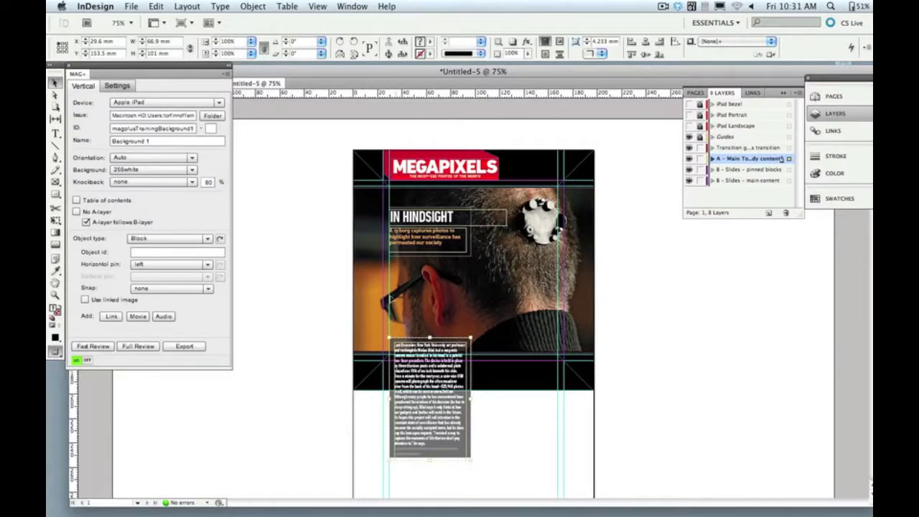
left_click(412, 243)
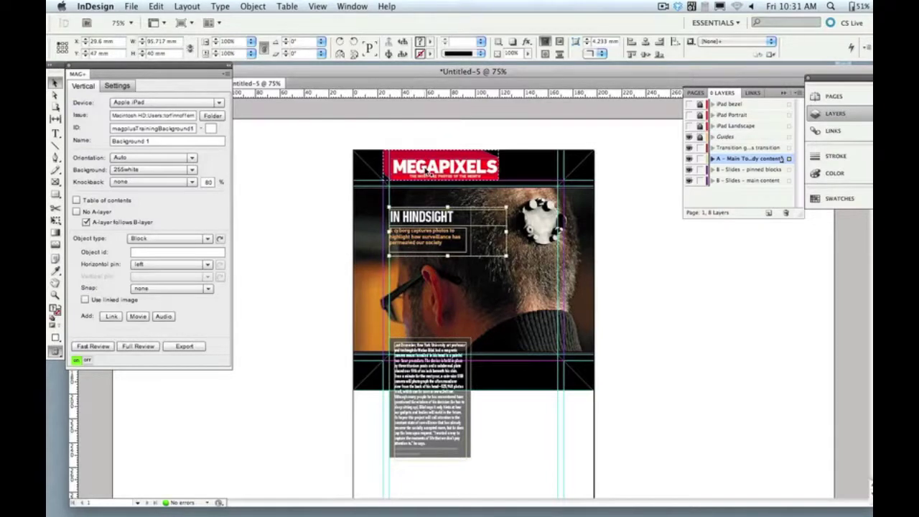
left_click(782, 169)
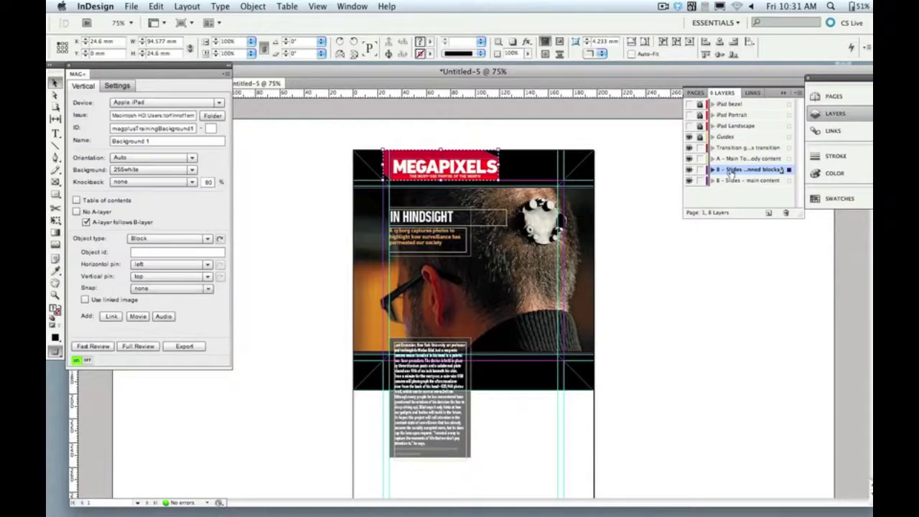
left_click(473, 270)
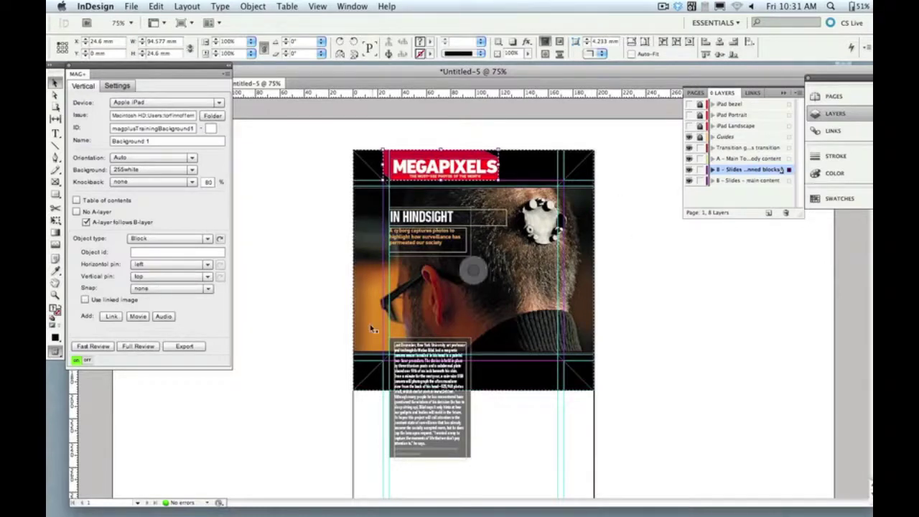
left_click(327, 338)
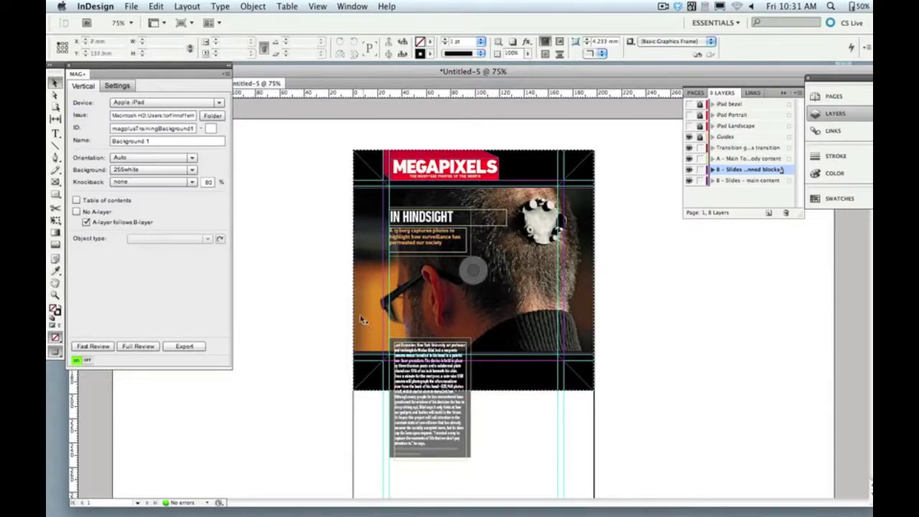
Step: Choose the Issue 1 folder in Mag+ Production as the MAG+ issue folder
left_click(213, 115)
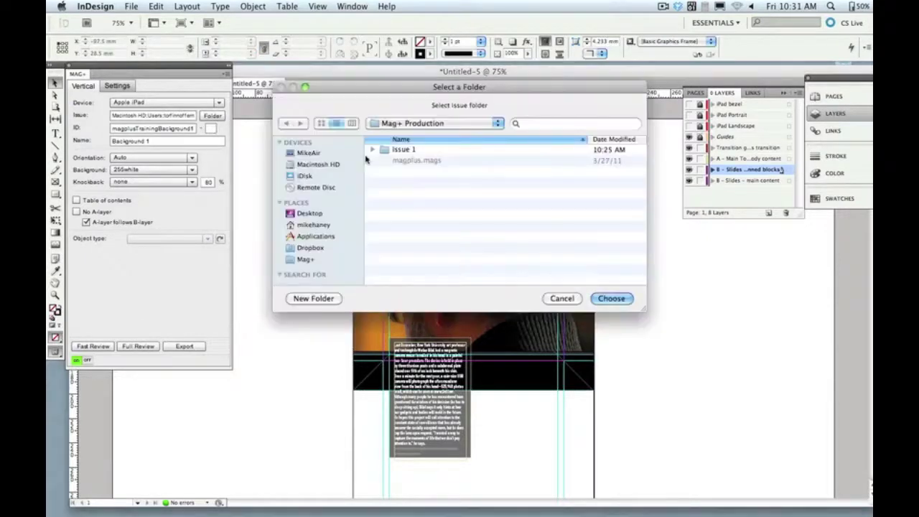
left_click(416, 148)
key("Return")
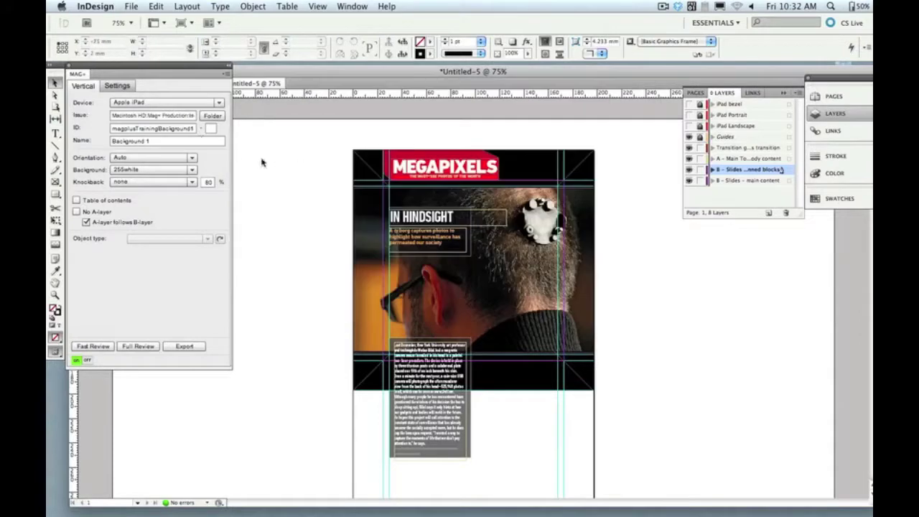
Step: Set the MAG+ ID to MP_001_Head and the name to Megapixels Head Camera
double_click(177, 129)
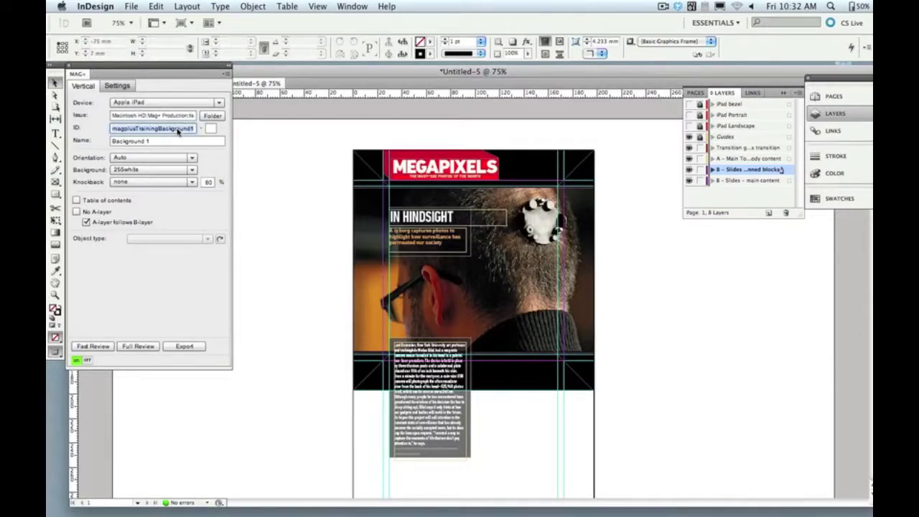
type("MP")
type("_Hi")
key("BackSpace")
type("001_Head")
key("Tab")
left_click_drag(164, 142, 101, 138)
type("Me")
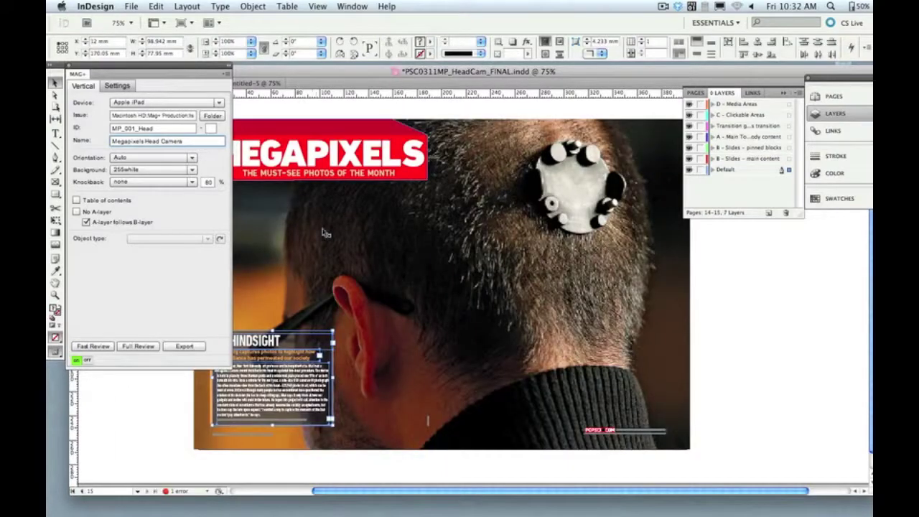
Step: Copy the POPSCI.COM gallery strip from PSC0311MP_HeadCam_FINAL.indd and paste it into the Untitled-5 template
left_click(441, 285)
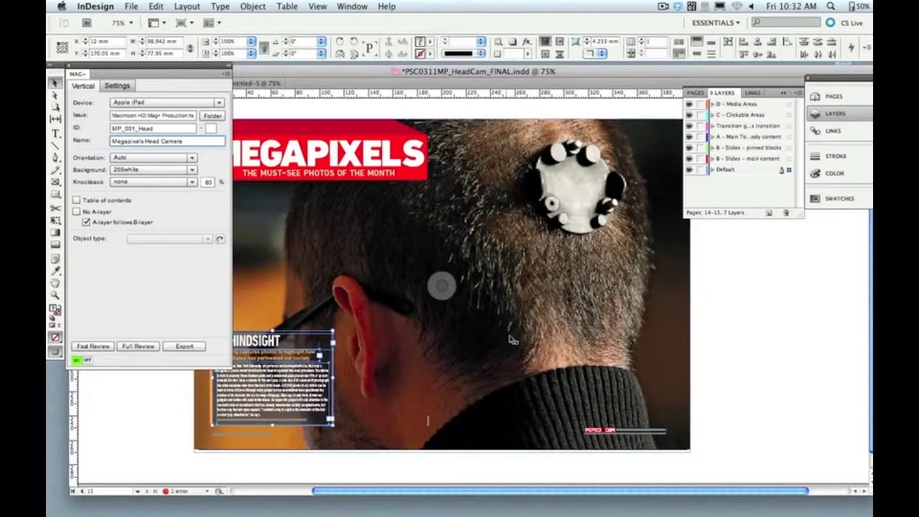
left_click(597, 430)
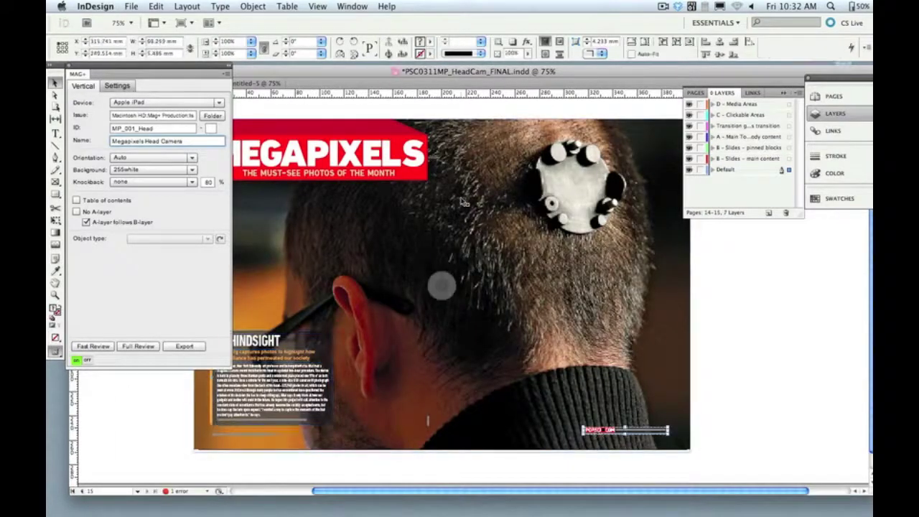
left_click(260, 83)
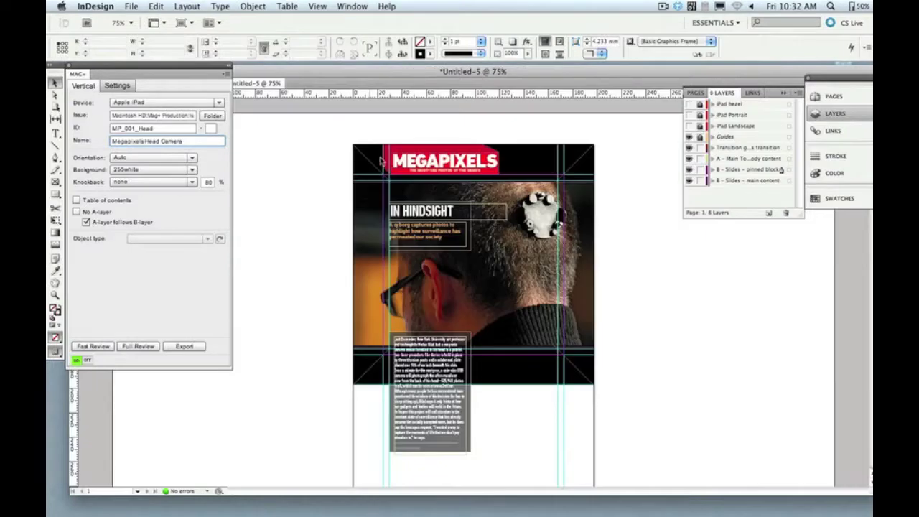
left_click(505, 300)
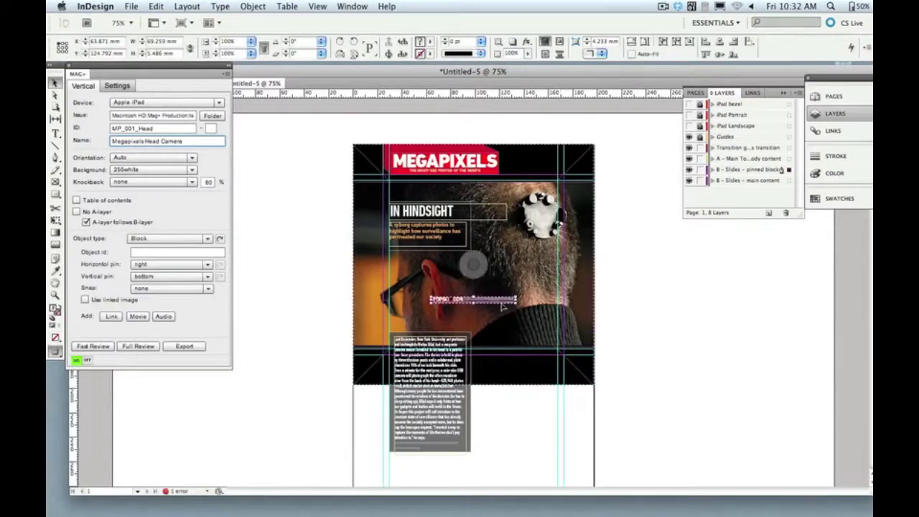
Step: Move the POPSCI.COM strip to the lower right, beyond the page edge, and examine its gallery text up close
left_click_drag(505, 301, 631, 407)
key("super+space")
left_click_drag(553, 396, 677, 437)
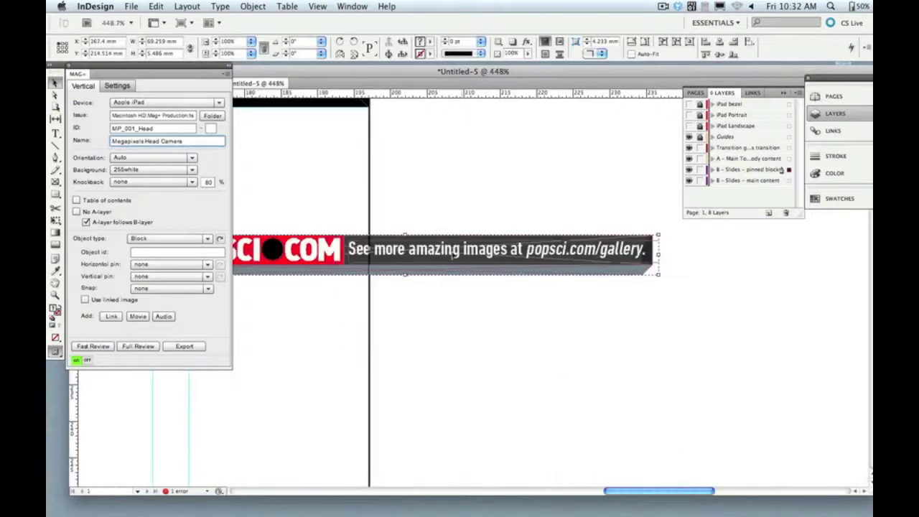
key("super+minus")
key("super+minus")
key("super+minus")
key("super+minus")
key("super+minus")
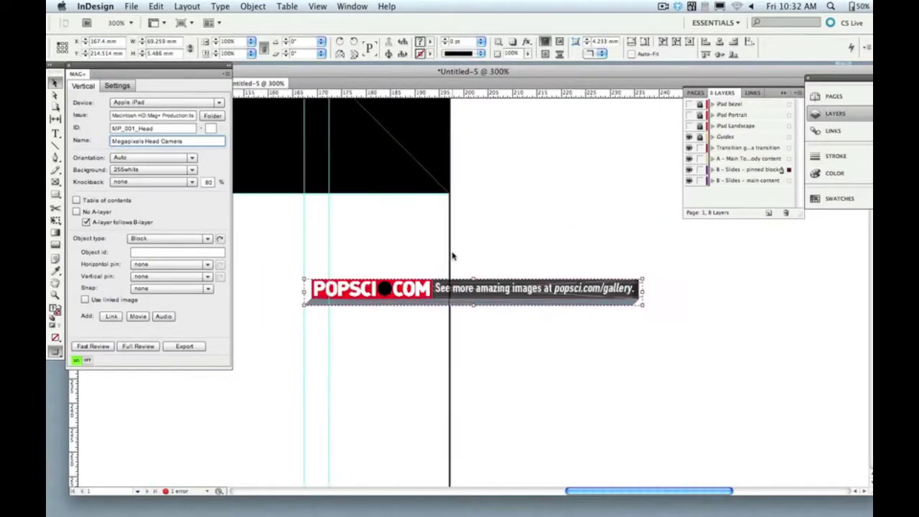
key("super+minus")
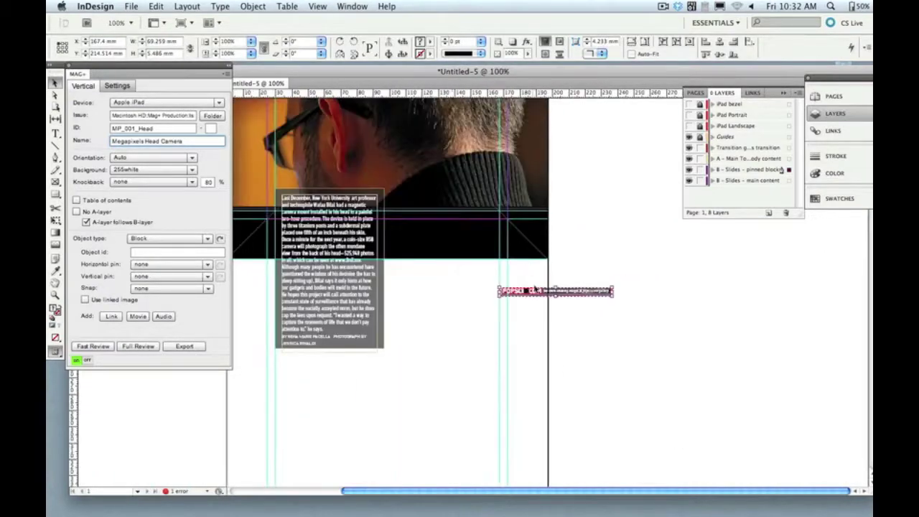
Step: Move the POPSCI.COM strip onto the "B - Slides - pinned blocks" layer and place it on the lower black band at X 98.5 mm, Y 189 mm
left_click_drag(535, 291, 426, 249)
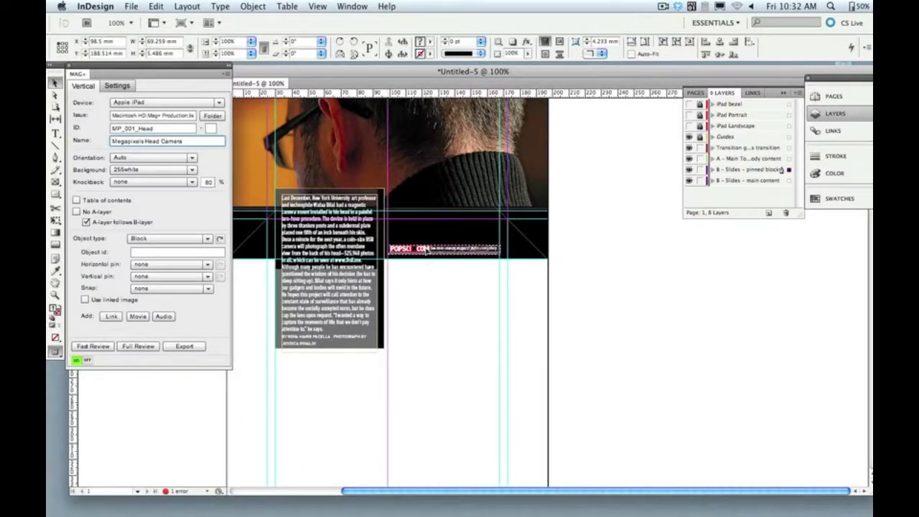
key("super+x")
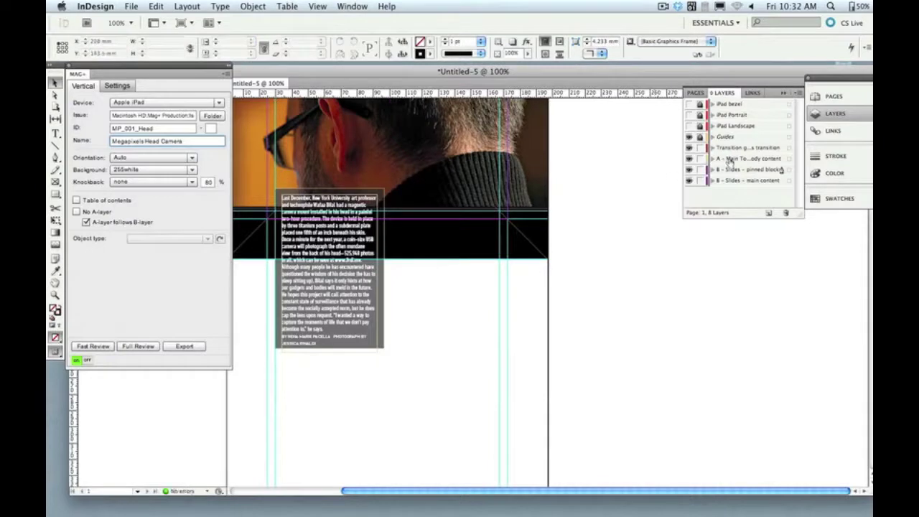
left_click(726, 172)
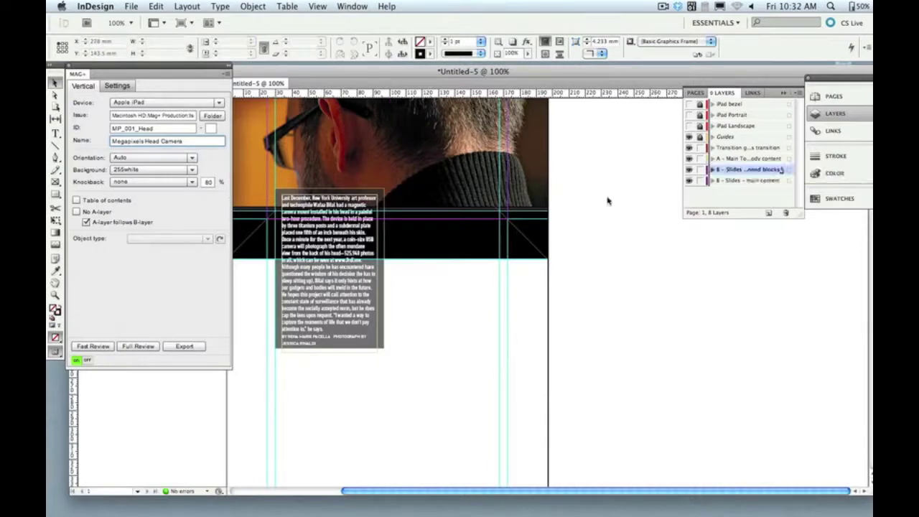
key("super+v")
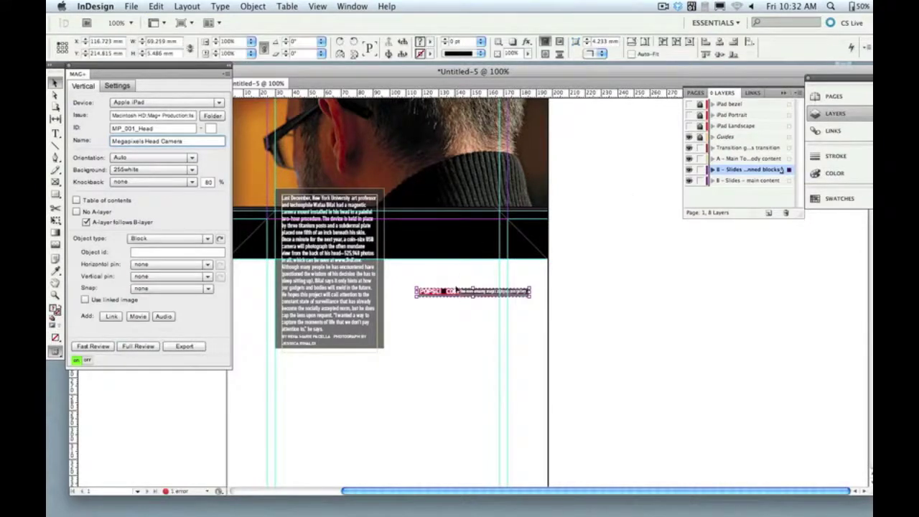
left_click_drag(457, 289, 430, 249)
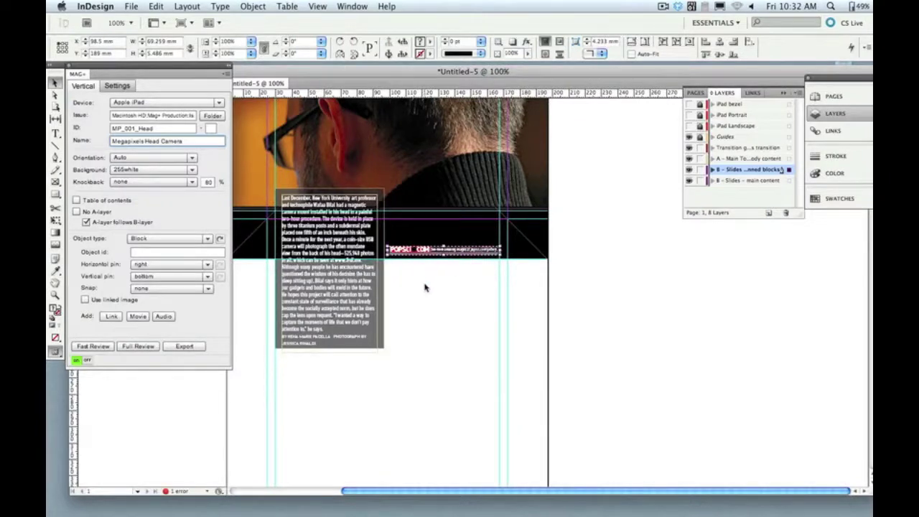
left_click(425, 287)
scroll(424, 288, "up", 3)
scroll(424, 287, "left", 2)
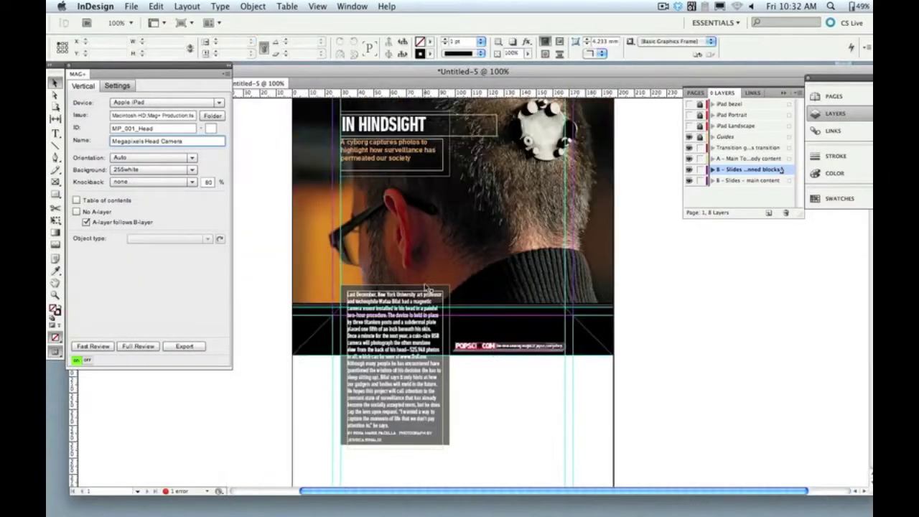
Step: Save the document as MP_Head.indd in the Issue 1 folder, replacing the existing file
scroll(425, 288, "up", 3)
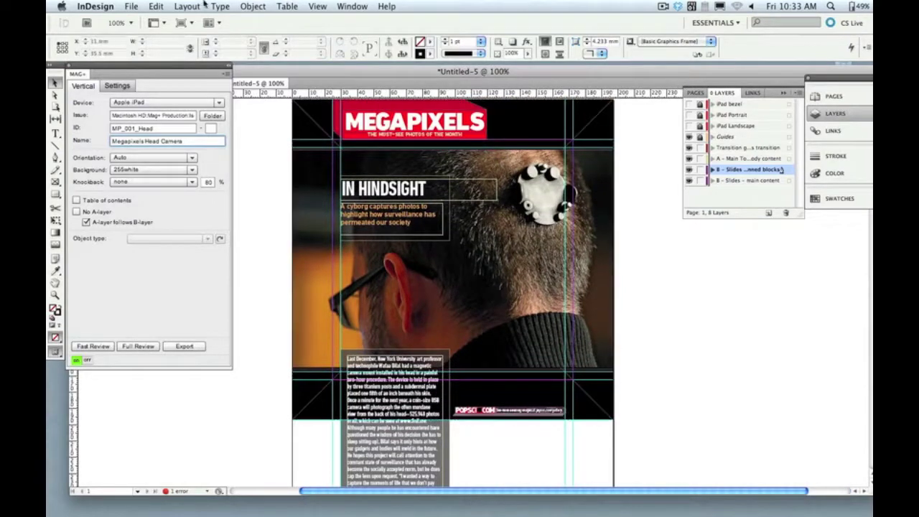
left_click(132, 6)
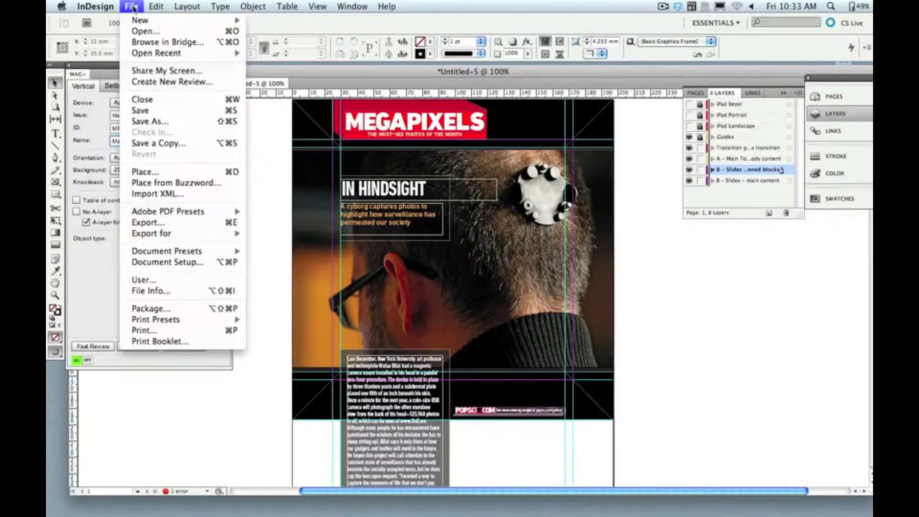
left_click(184, 122)
type("MP_Head.indd")
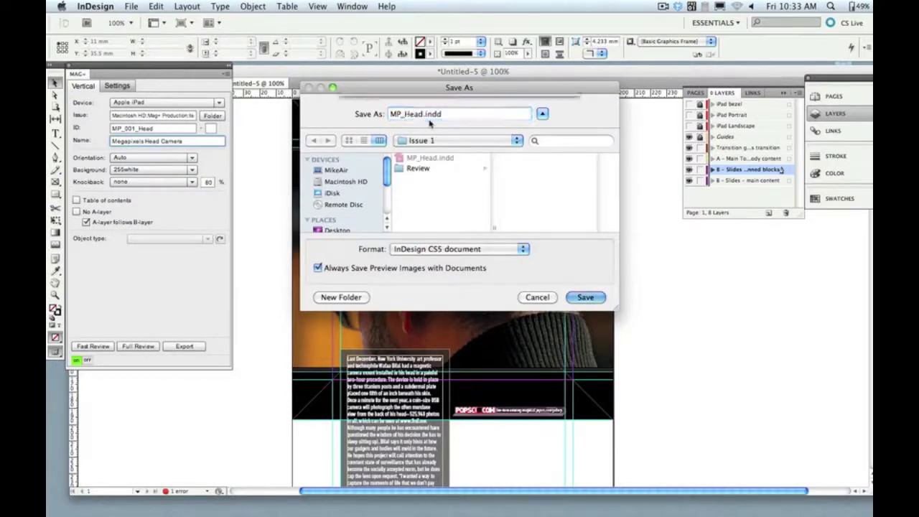
key("Return")
left_click(552, 166)
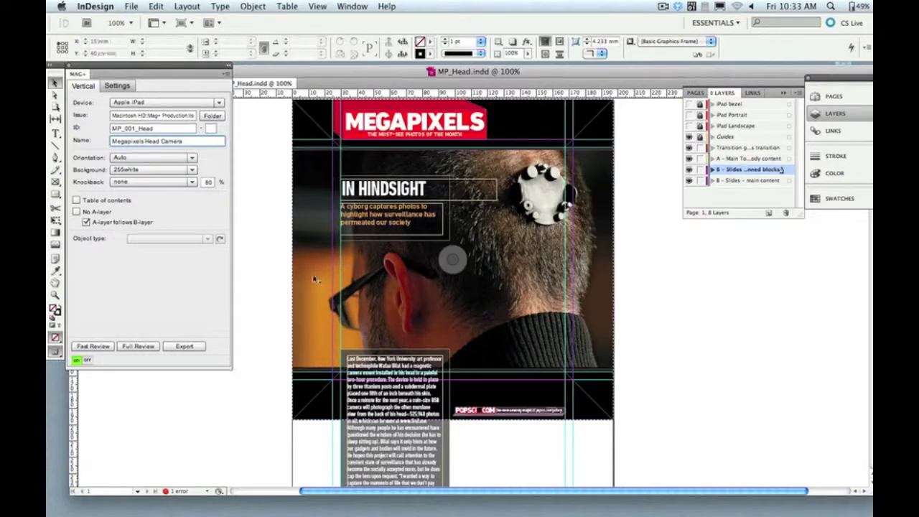
Step: Run a Fast Review and check the text toggle and both orientations of the layout in the iOS Simulator
left_click(90, 346)
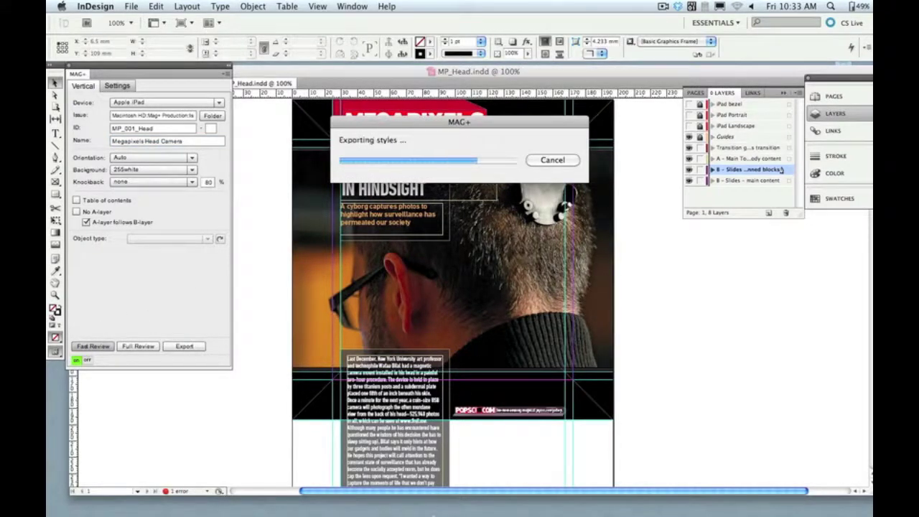
left_click(438, 510)
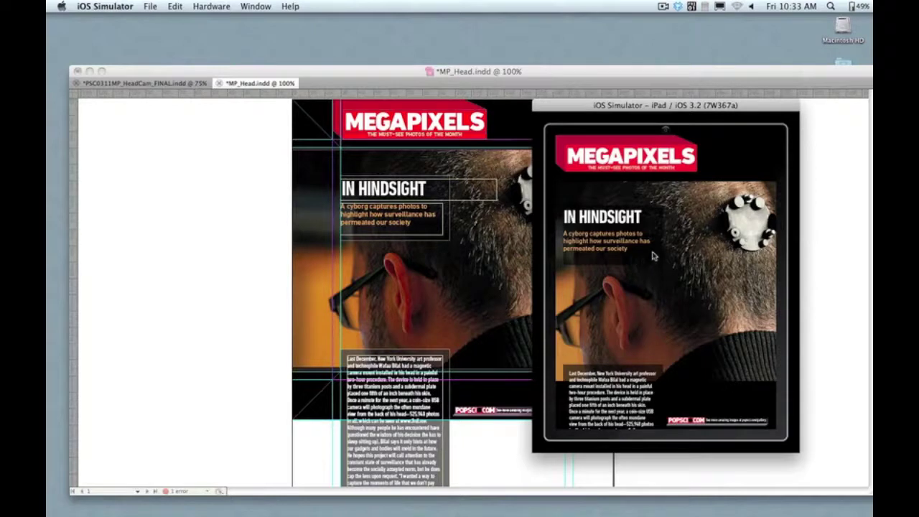
left_click_drag(658, 373, 619, 389)
left_click(639, 332)
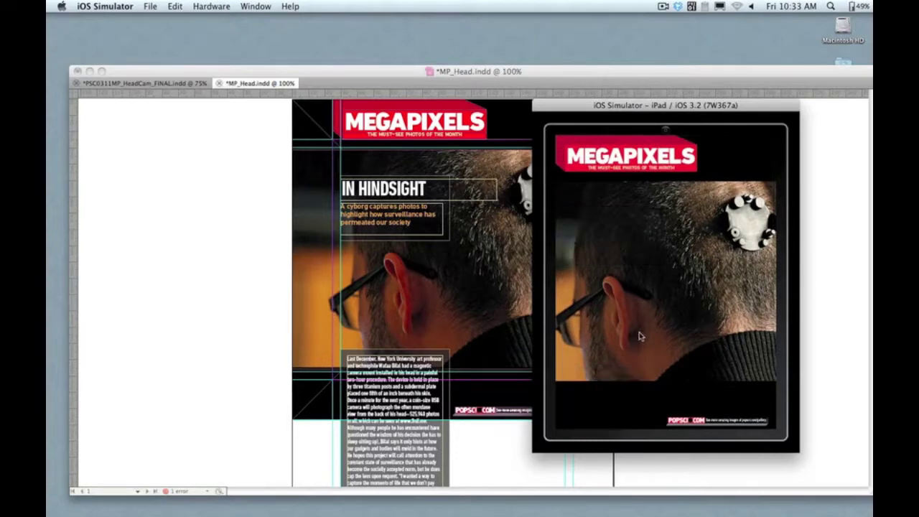
left_click(639, 332)
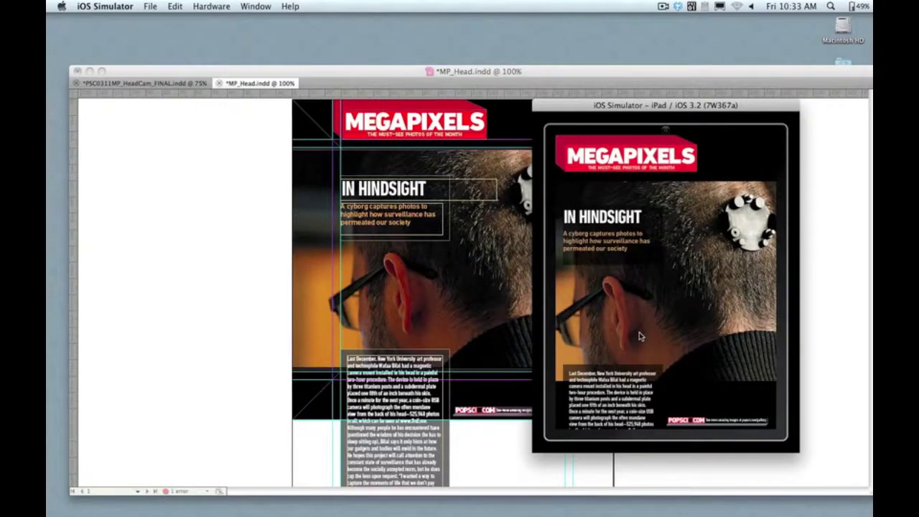
key("super+Left")
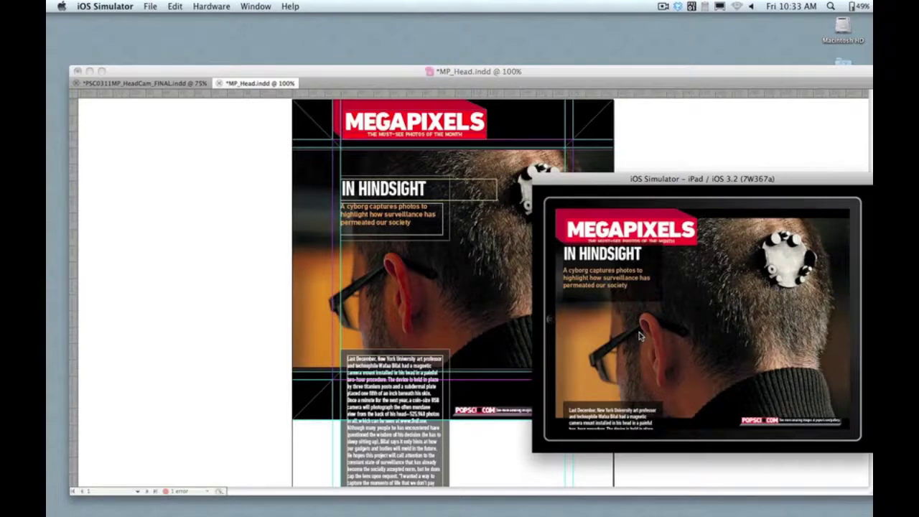
key("super+Right")
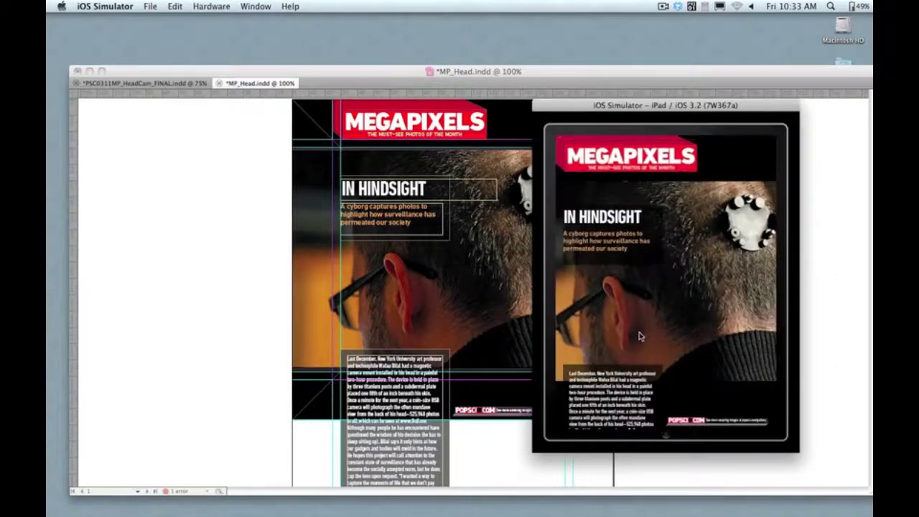
Step: Back in InDesign, set the vertical pin of the MEGAPIXELS logo block to none
left_click(492, 278)
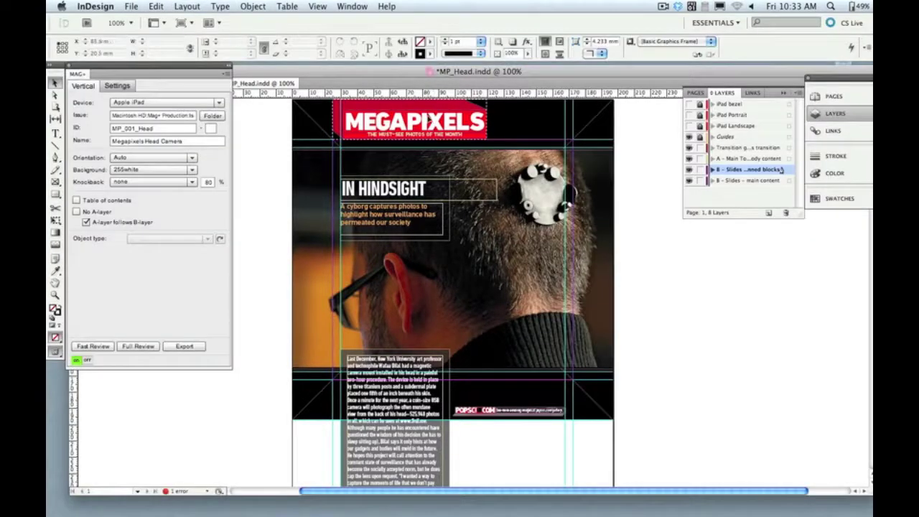
left_click(174, 277)
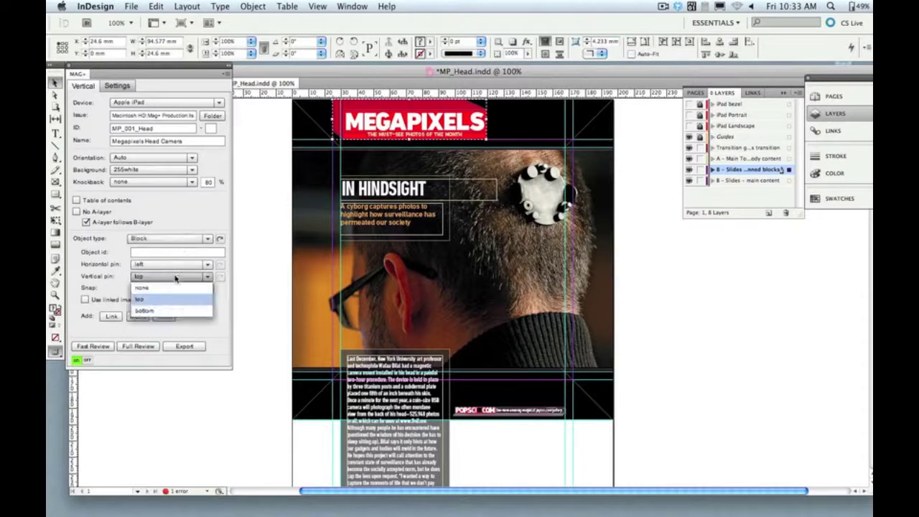
left_click(166, 289)
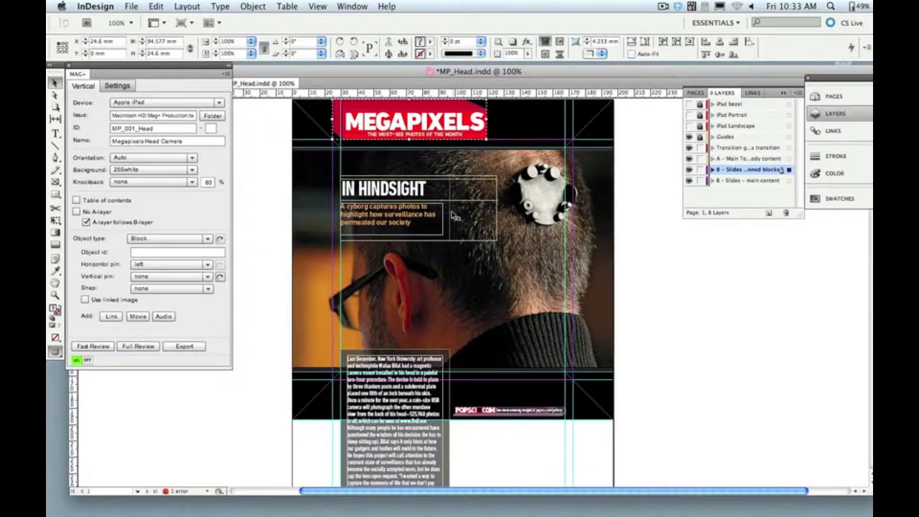
Step: Shrink the black box behind the IN HINDSIGHT headline and intro text to about 60.4 mm wide and 32.5 mm high
left_click(449, 218)
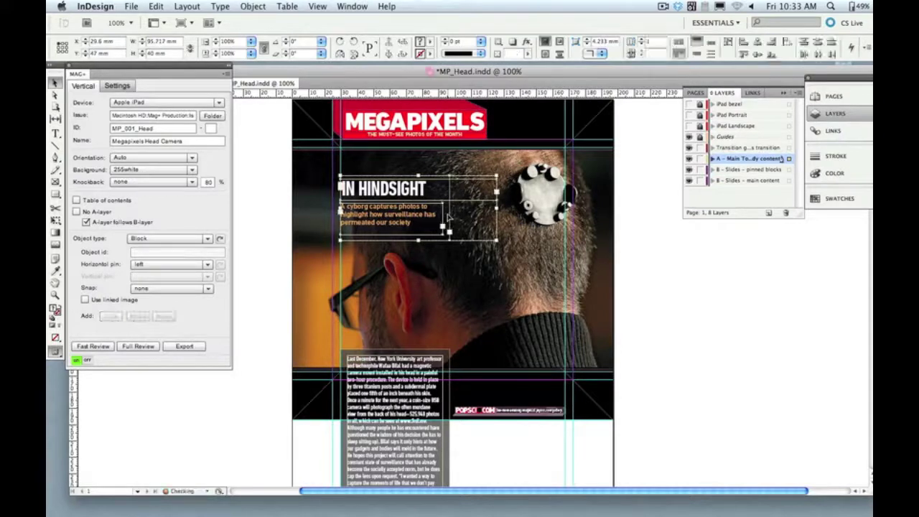
left_click(447, 241)
left_click(446, 237)
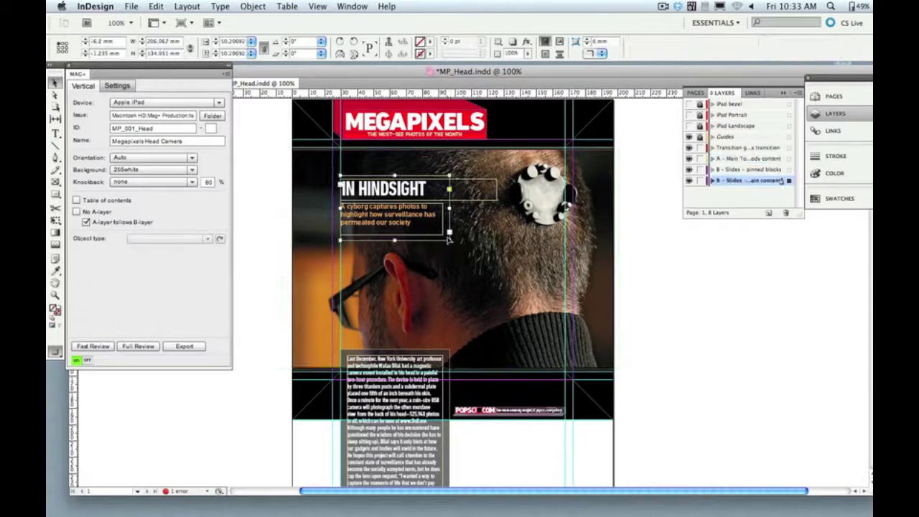
left_click_drag(449, 240, 440, 204)
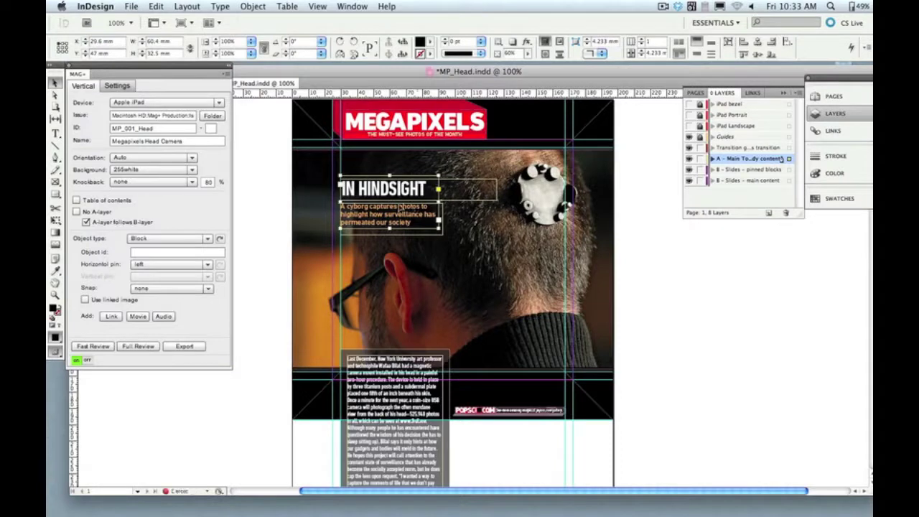
left_click_drag(277, 187, 363, 212)
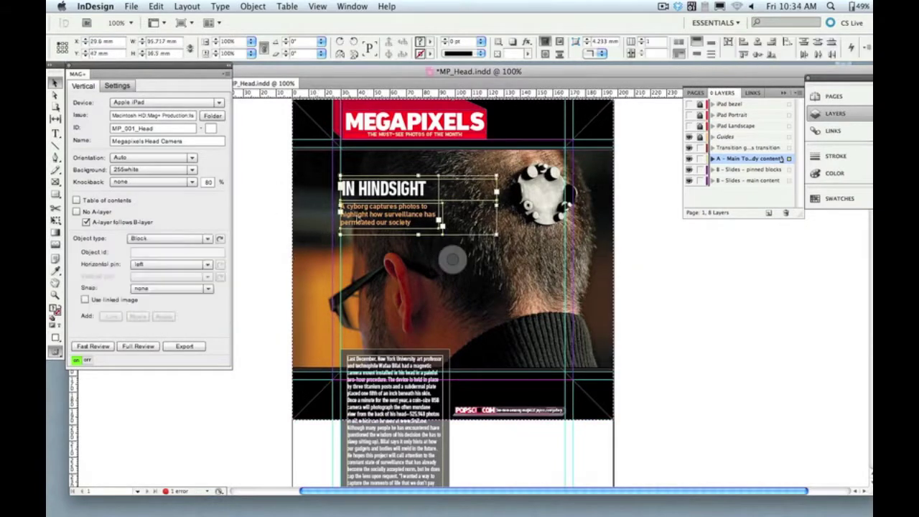
left_click(268, 219)
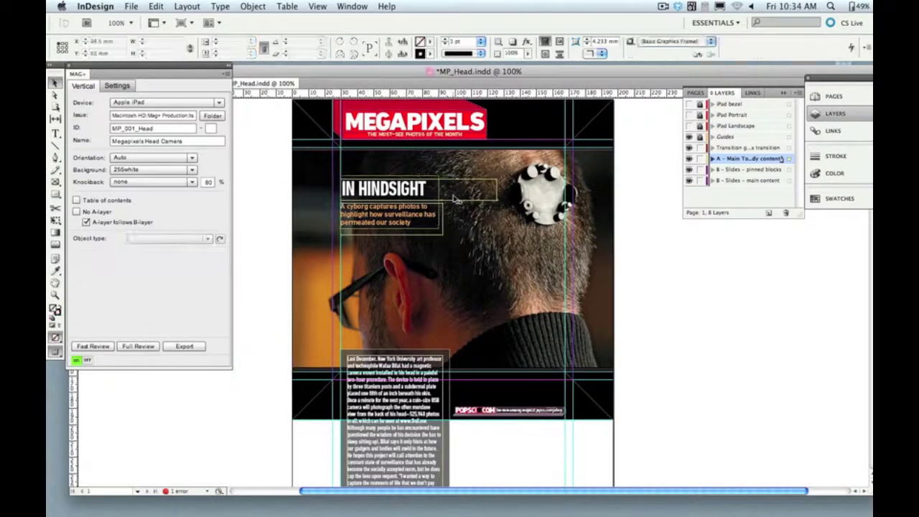
Step: Narrow the IN HINDSIGHT text frame to about 62.9 mm and select it together with the intro text and black box
left_click(497, 194)
mouse_move(498, 195)
left_mouse_down()
mouse_move(469, 195)
mouse_move(497, 194)
left_mouse_up()
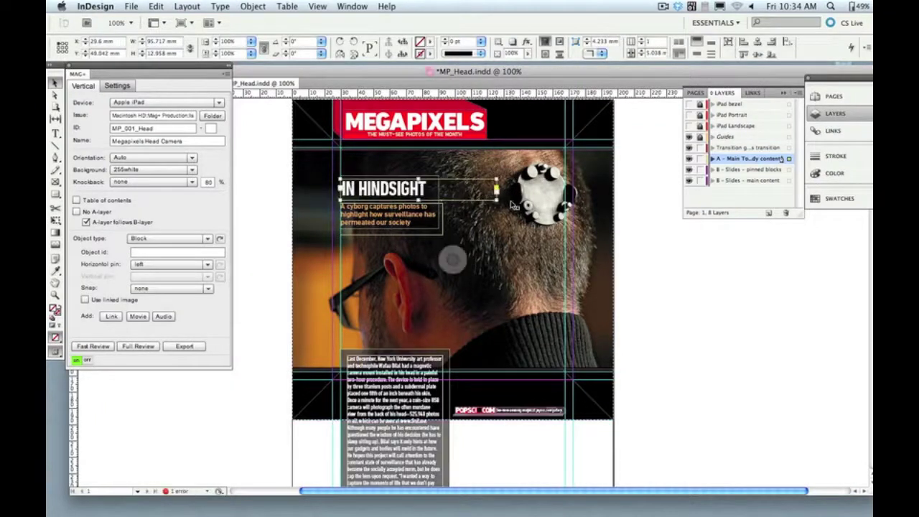
left_click(511, 204)
left_click(476, 195)
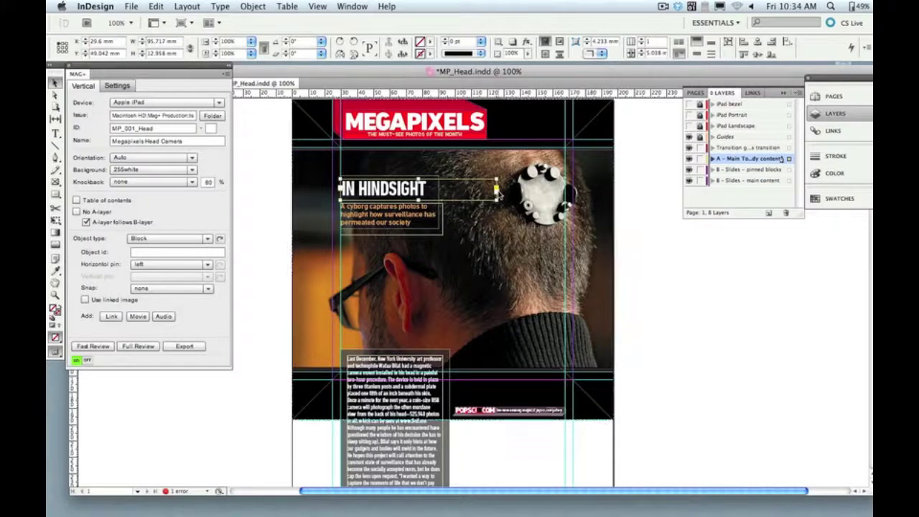
left_click_drag(499, 192, 443, 191)
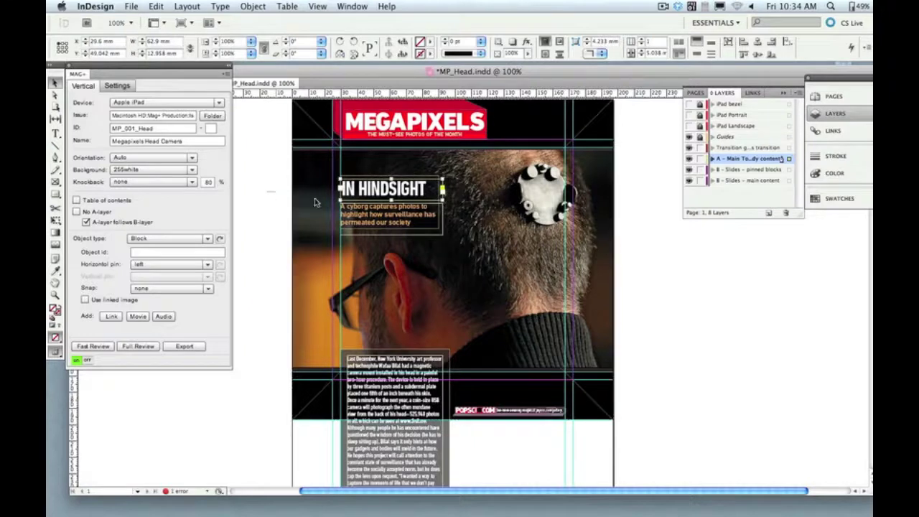
left_click_drag(314, 201, 372, 228)
left_click(372, 269, "shift")
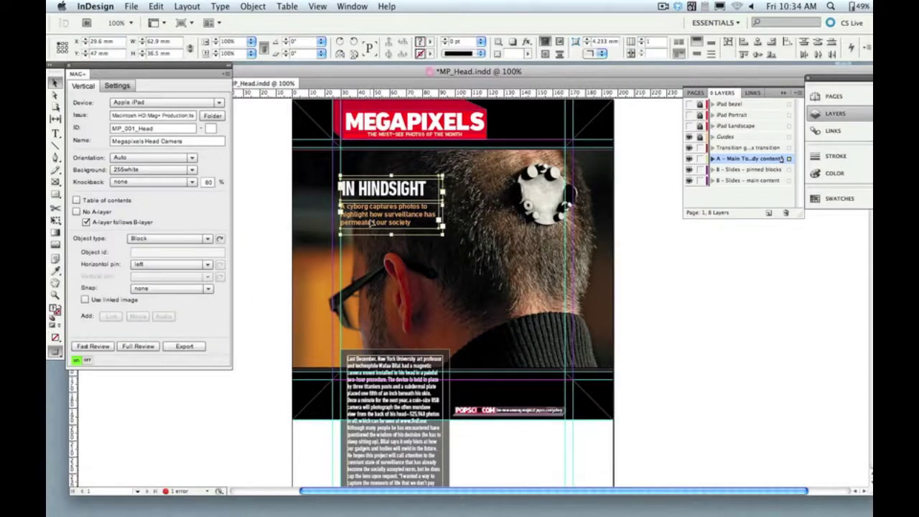
Step: Run another Fast Review and examine the logo, text toggle and text scrolling in landscape in the iOS Simulator, returning to portrait
left_click(93, 346)
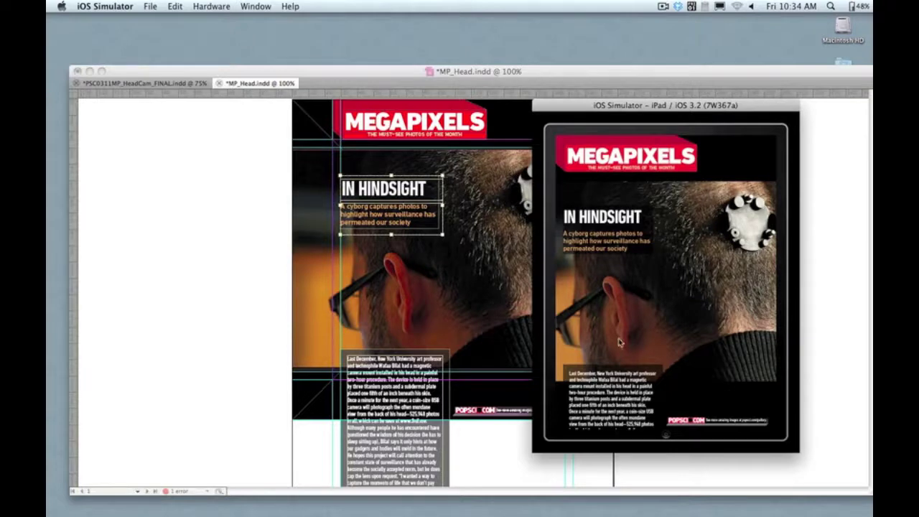
key("super+Left")
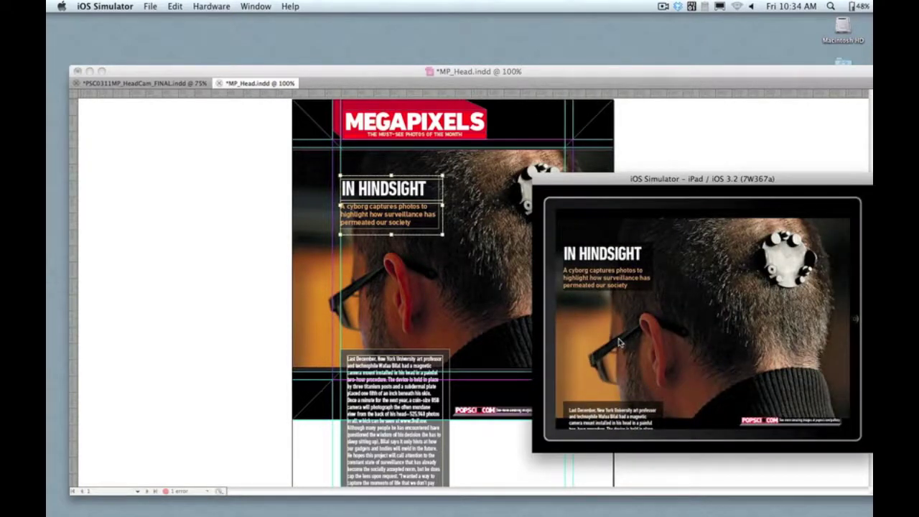
mouse_move(619, 318)
left_mouse_down()
mouse_move(618, 267)
mouse_move(618, 334)
left_mouse_up()
left_click(620, 284)
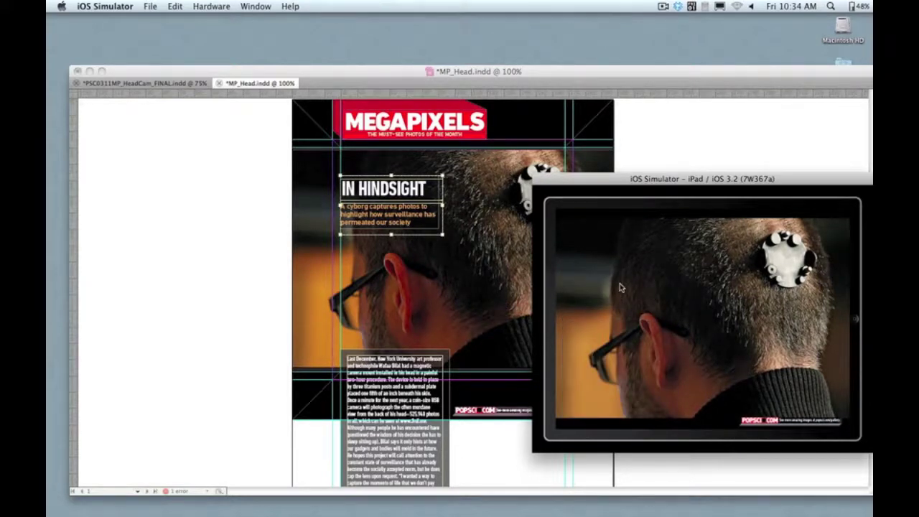
left_click(622, 288)
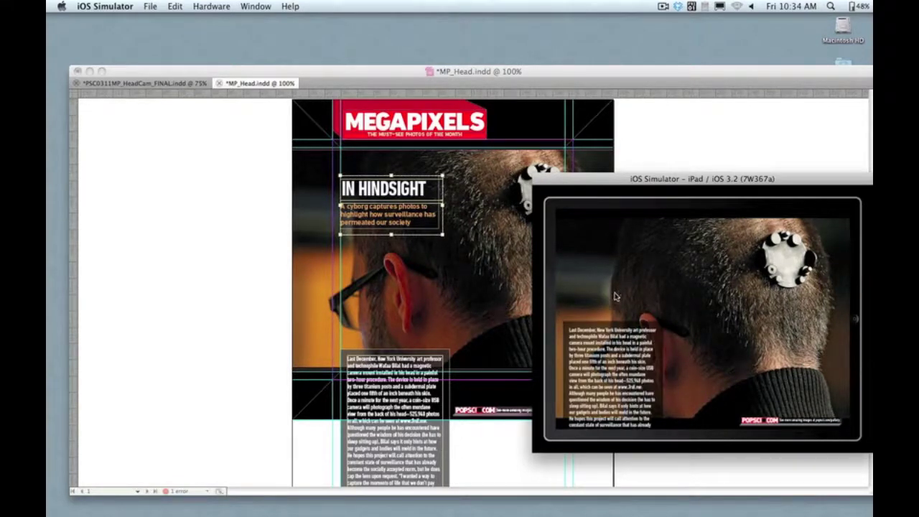
left_click_drag(622, 287, 615, 364)
key("super+Left")
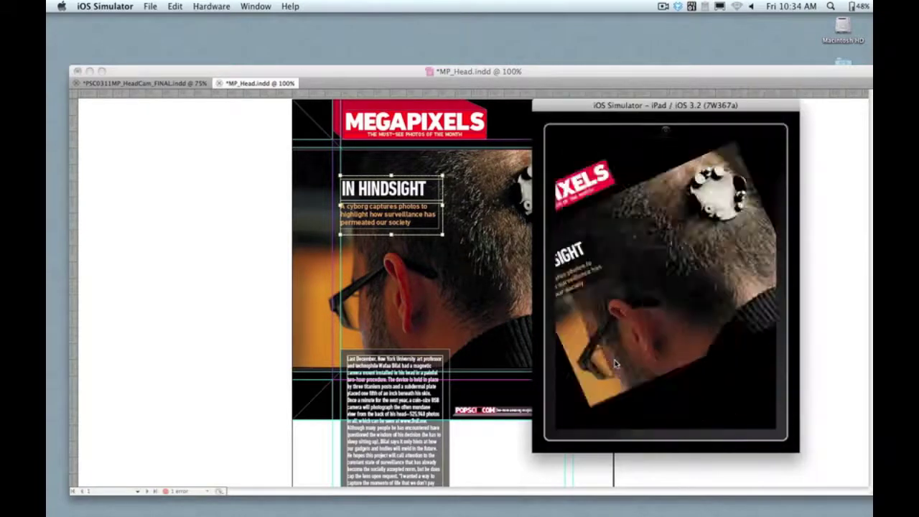